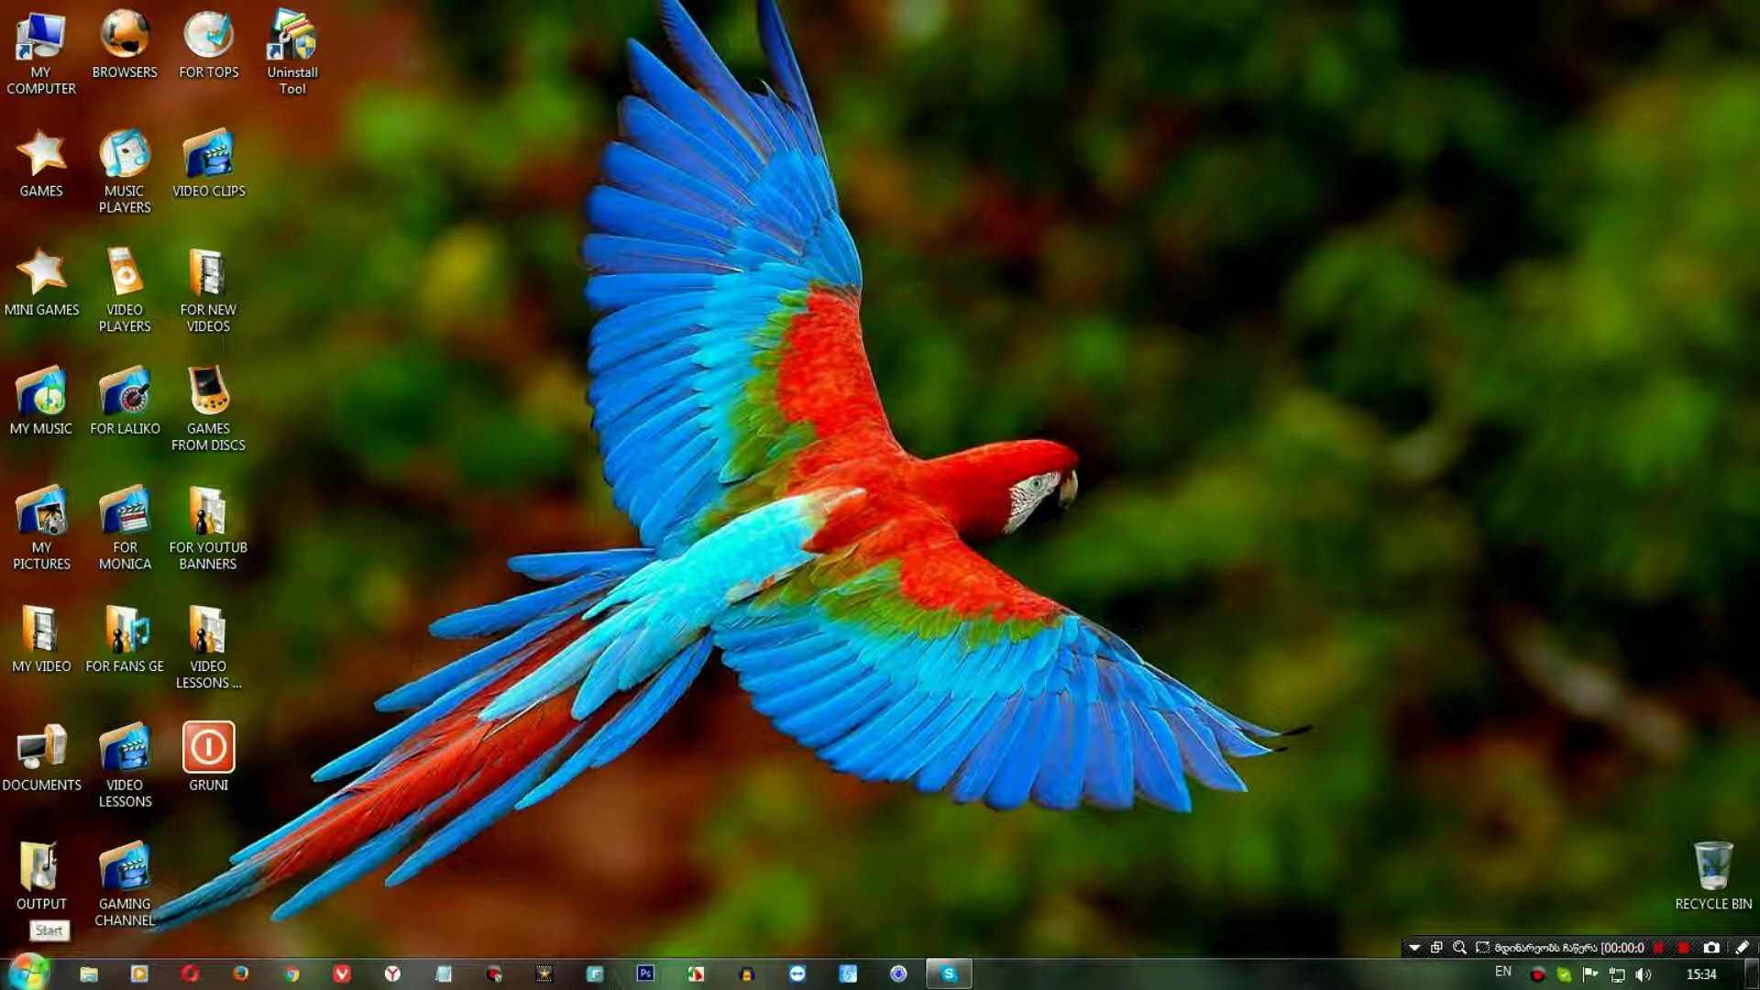
- Try to uninstall Camtasia Studio 8 from the Control Panel's list of installed programs
click(32, 970)
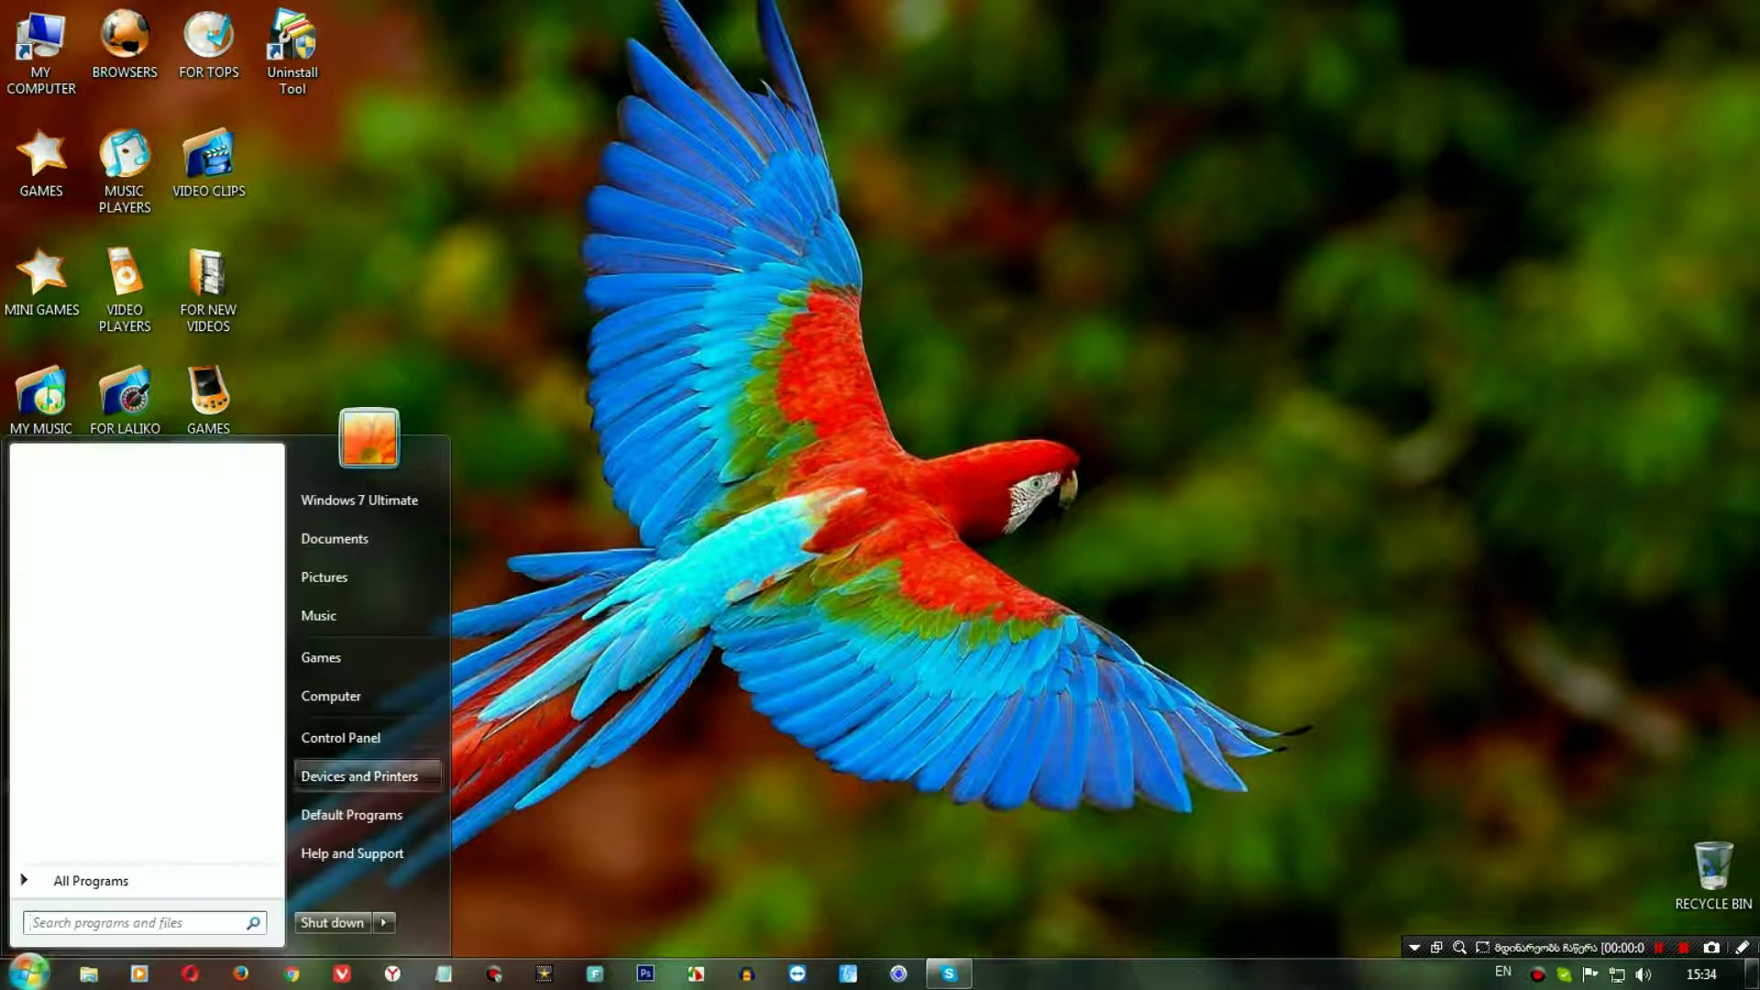
click(344, 735)
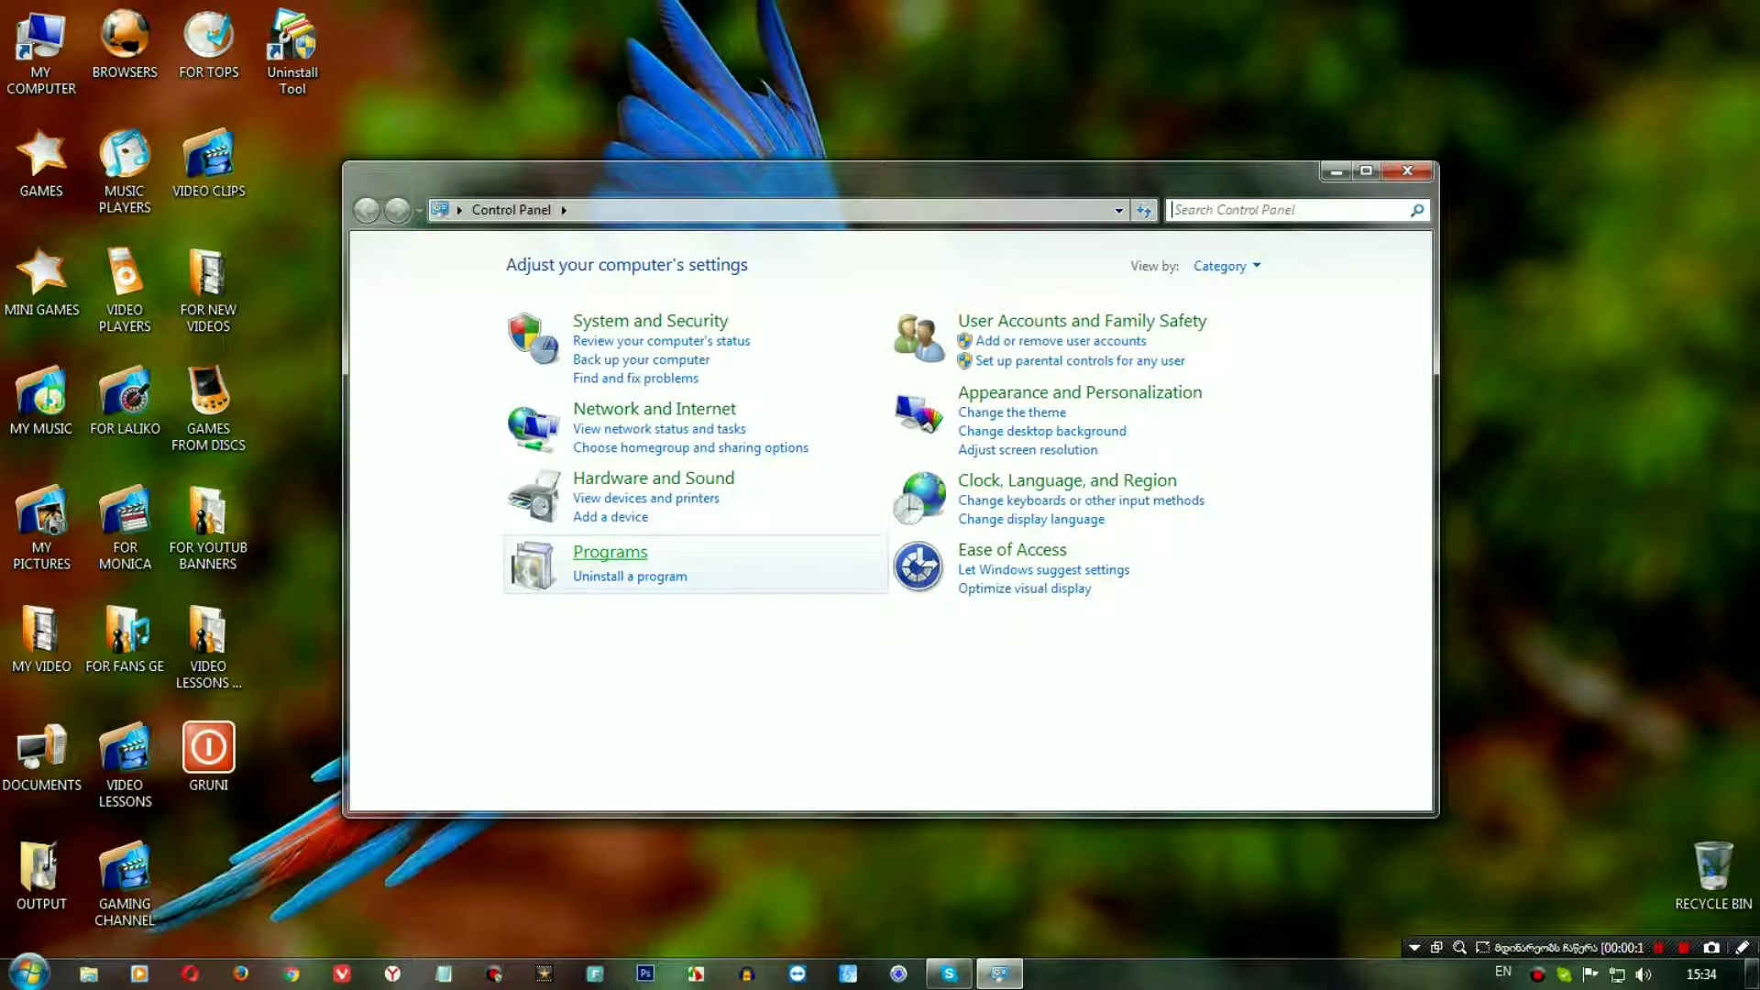
click(630, 575)
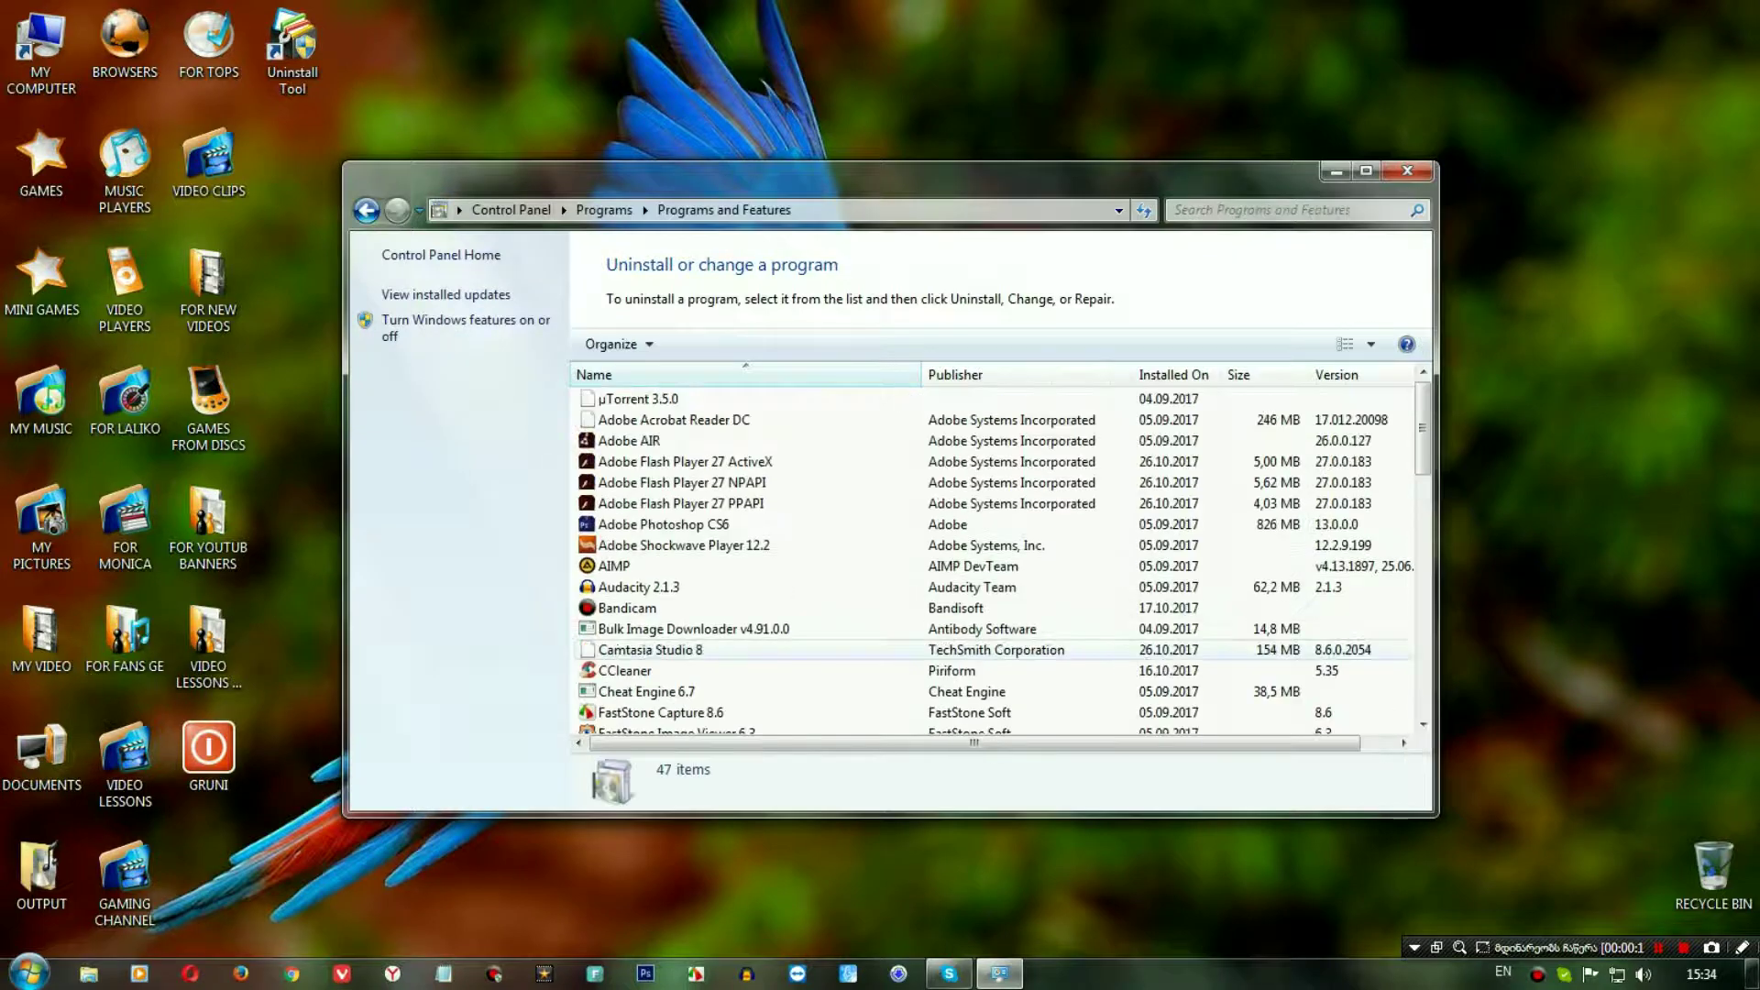
click(651, 587)
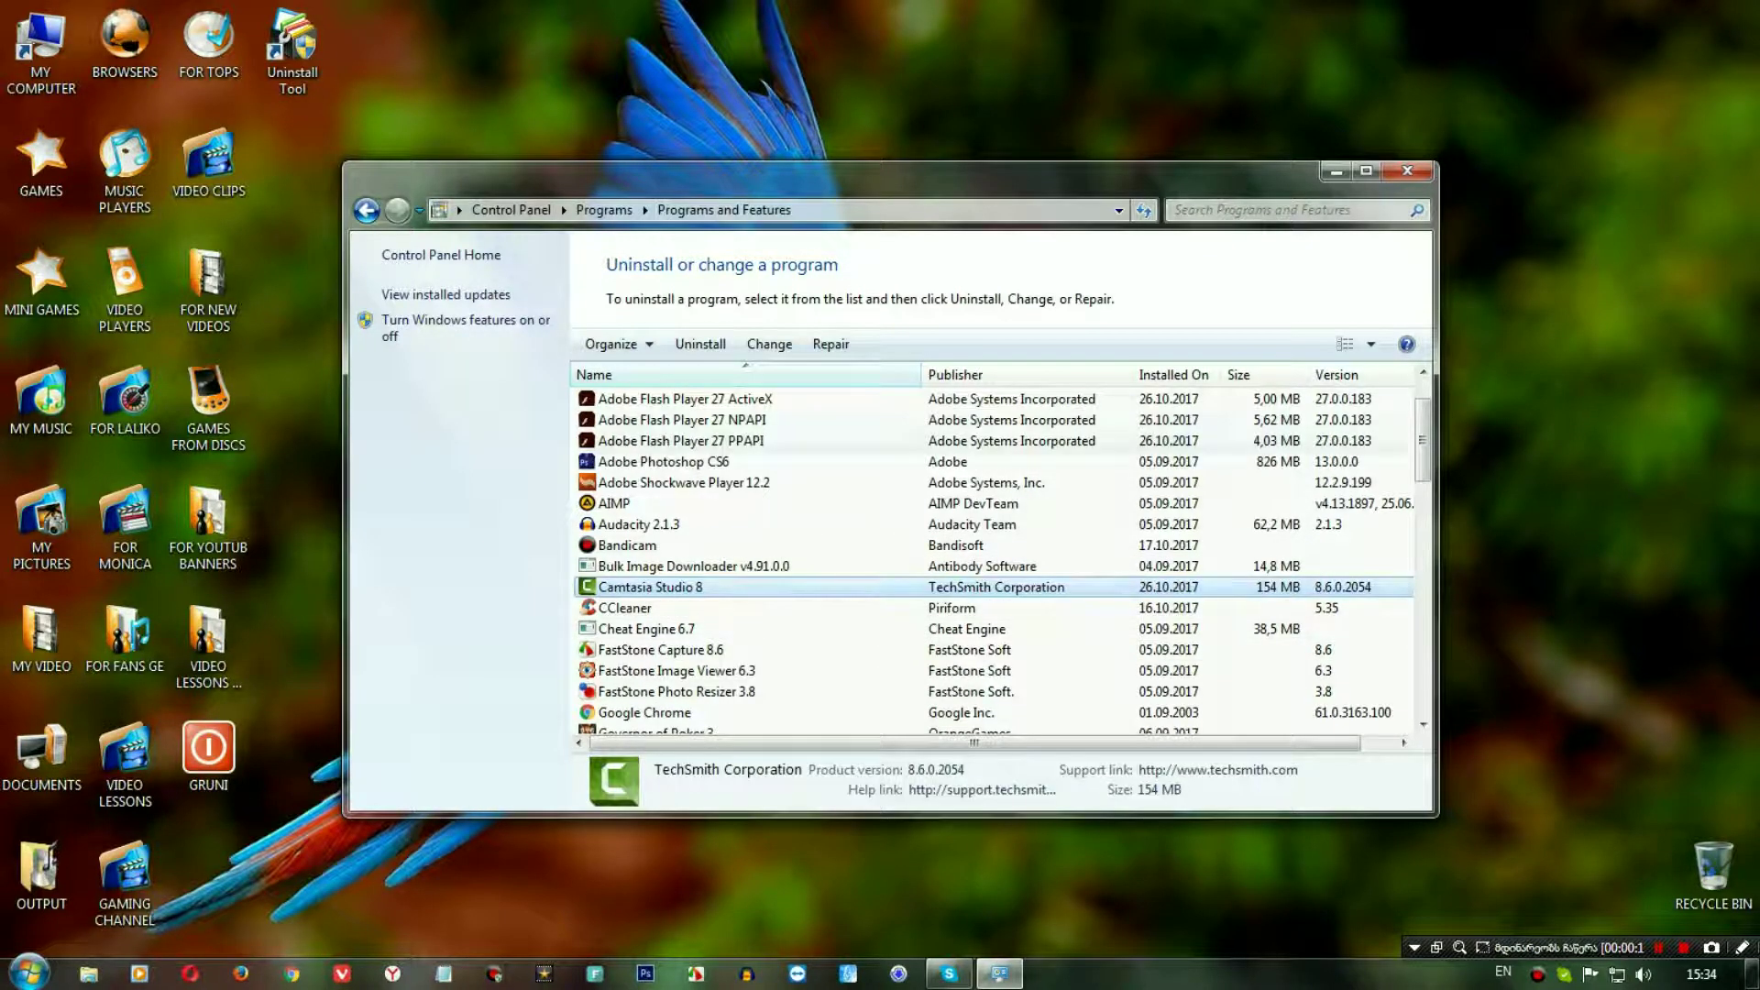
click(701, 343)
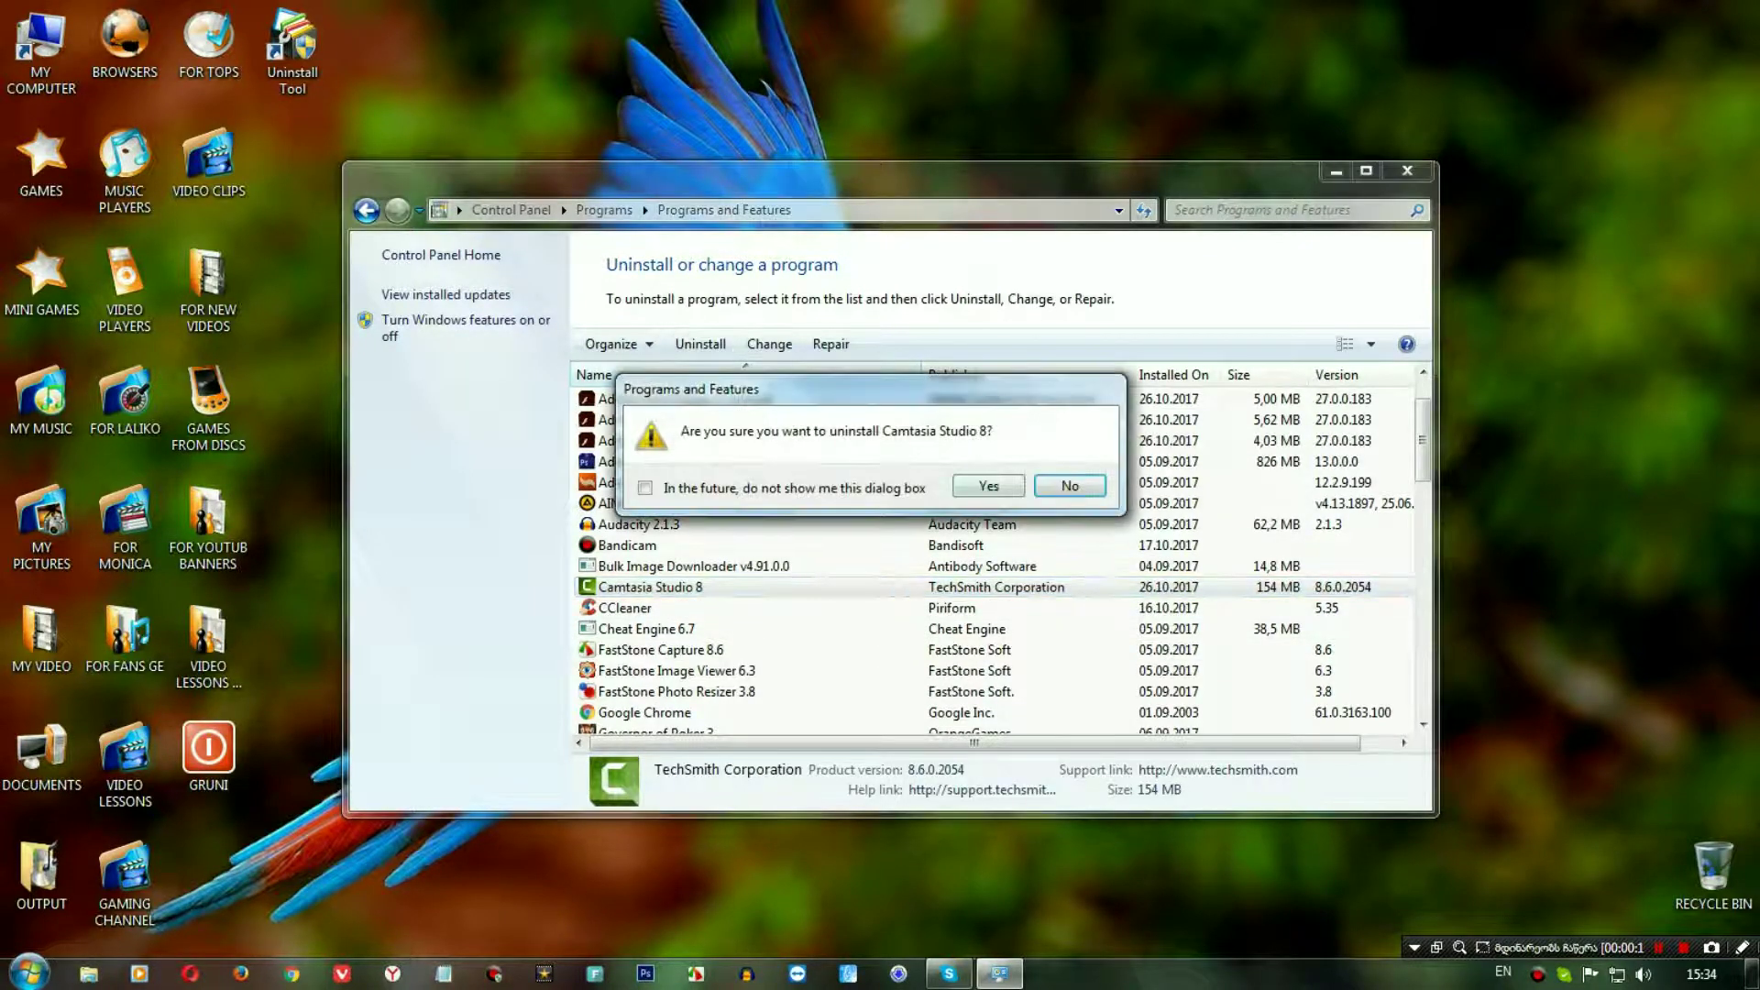
click(985, 484)
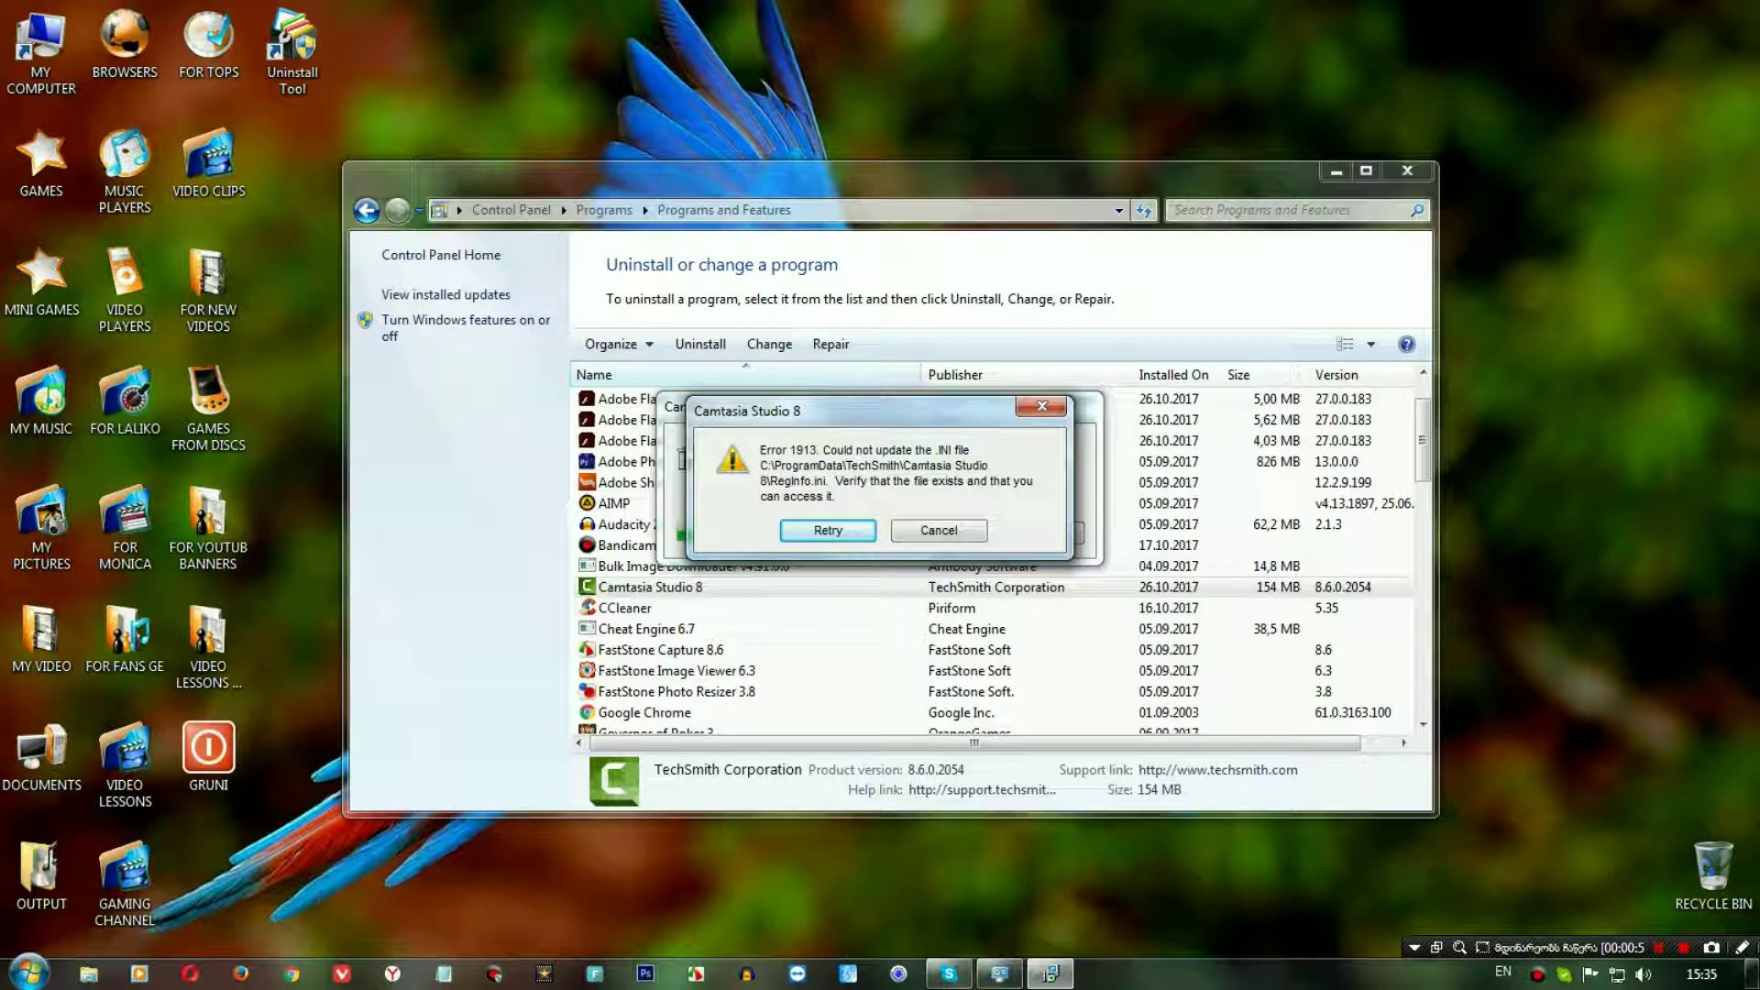
- Retry the Camtasia Studio 8 uninstall at the INI file error, cancel it and close the Programs and Features window
key(Return)
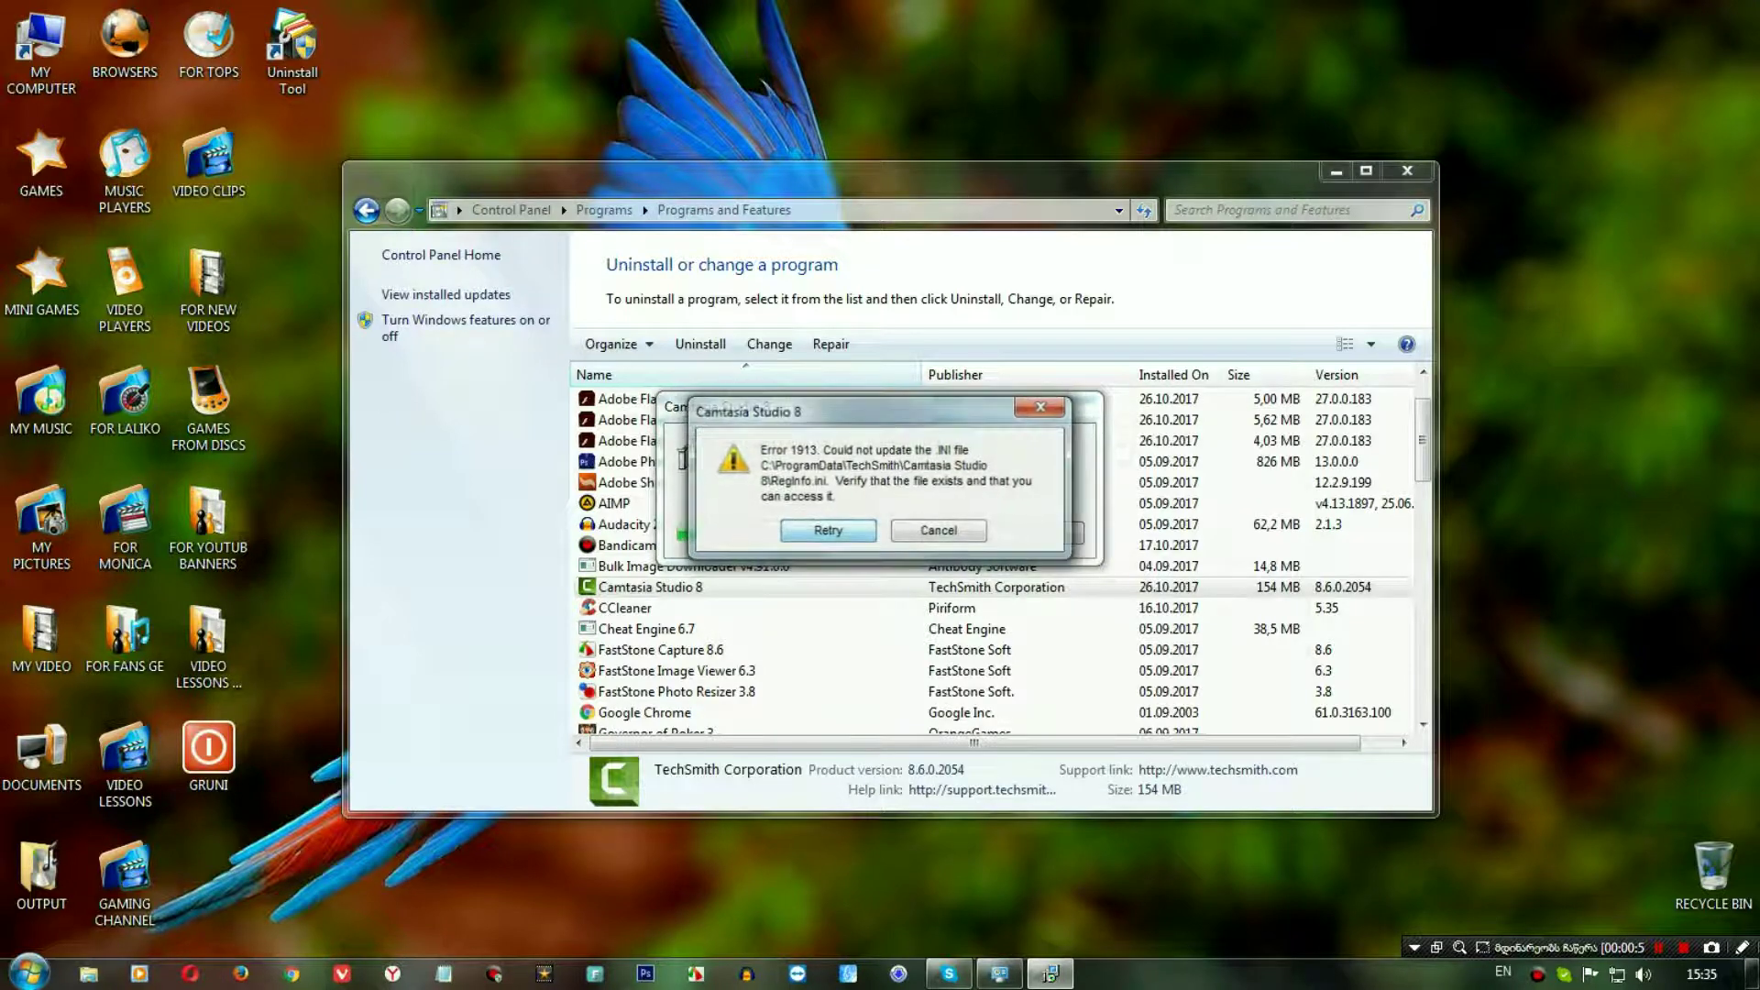
key(Escape)
key(Return)
key(Escape)
key(Left)
key(Return)
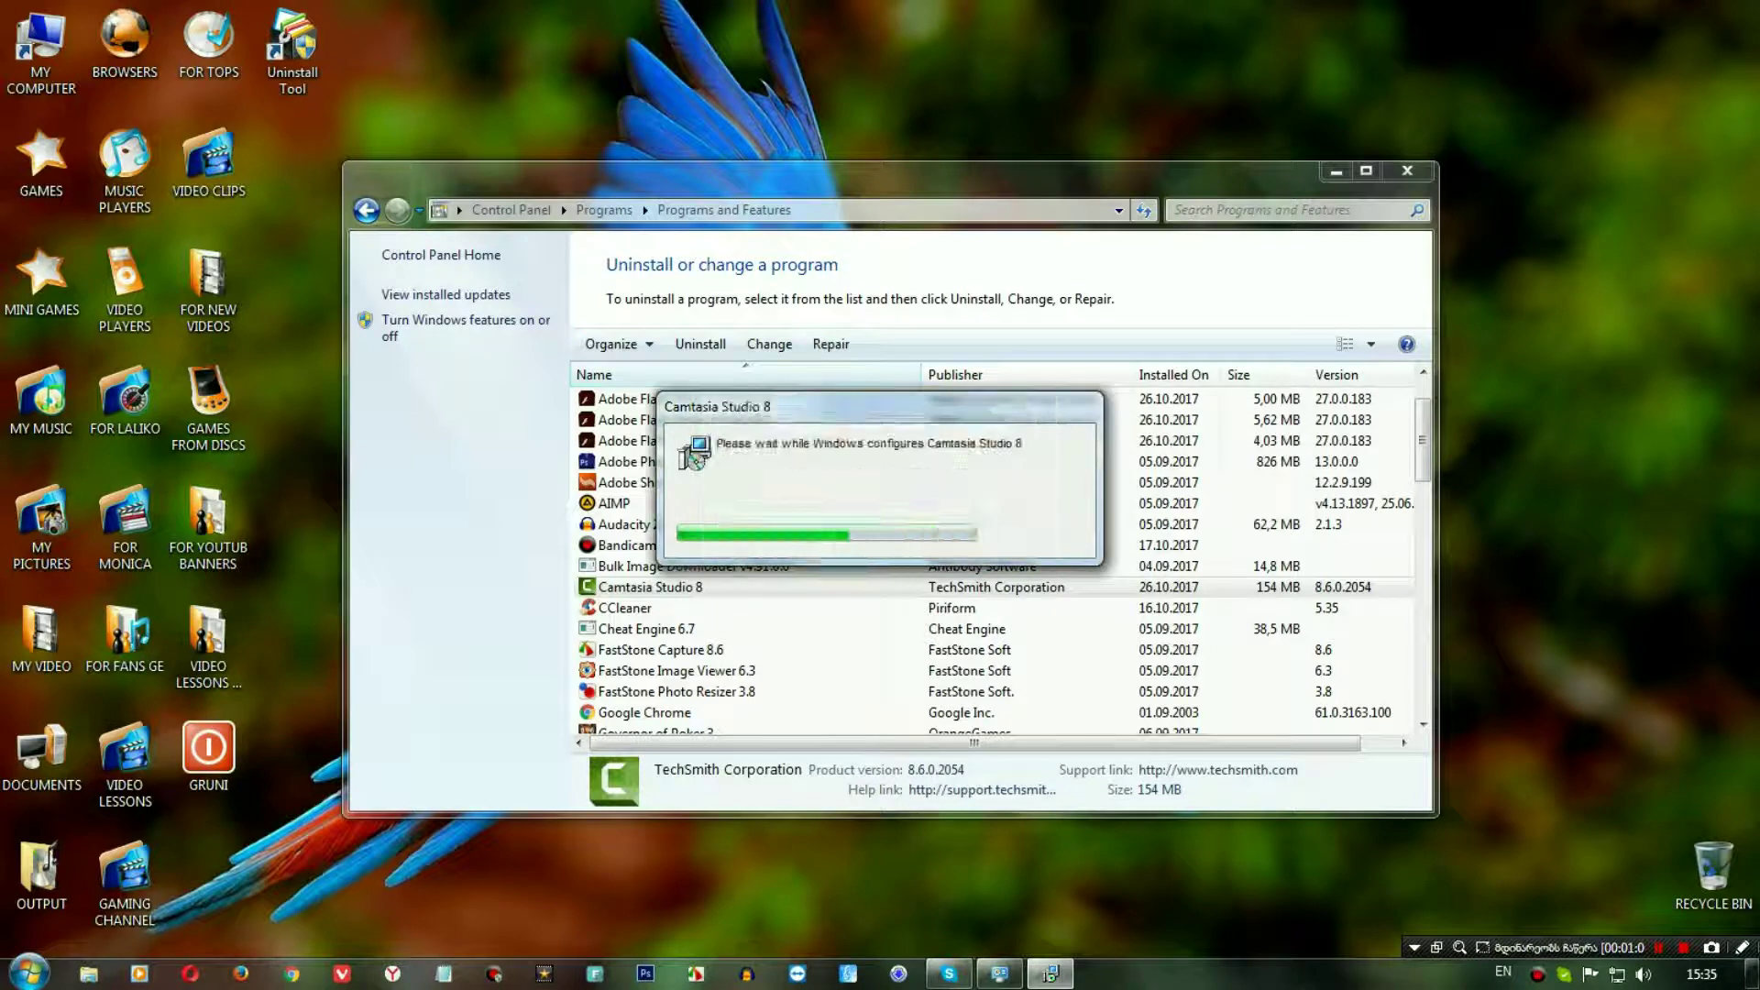
key(alt+F4)
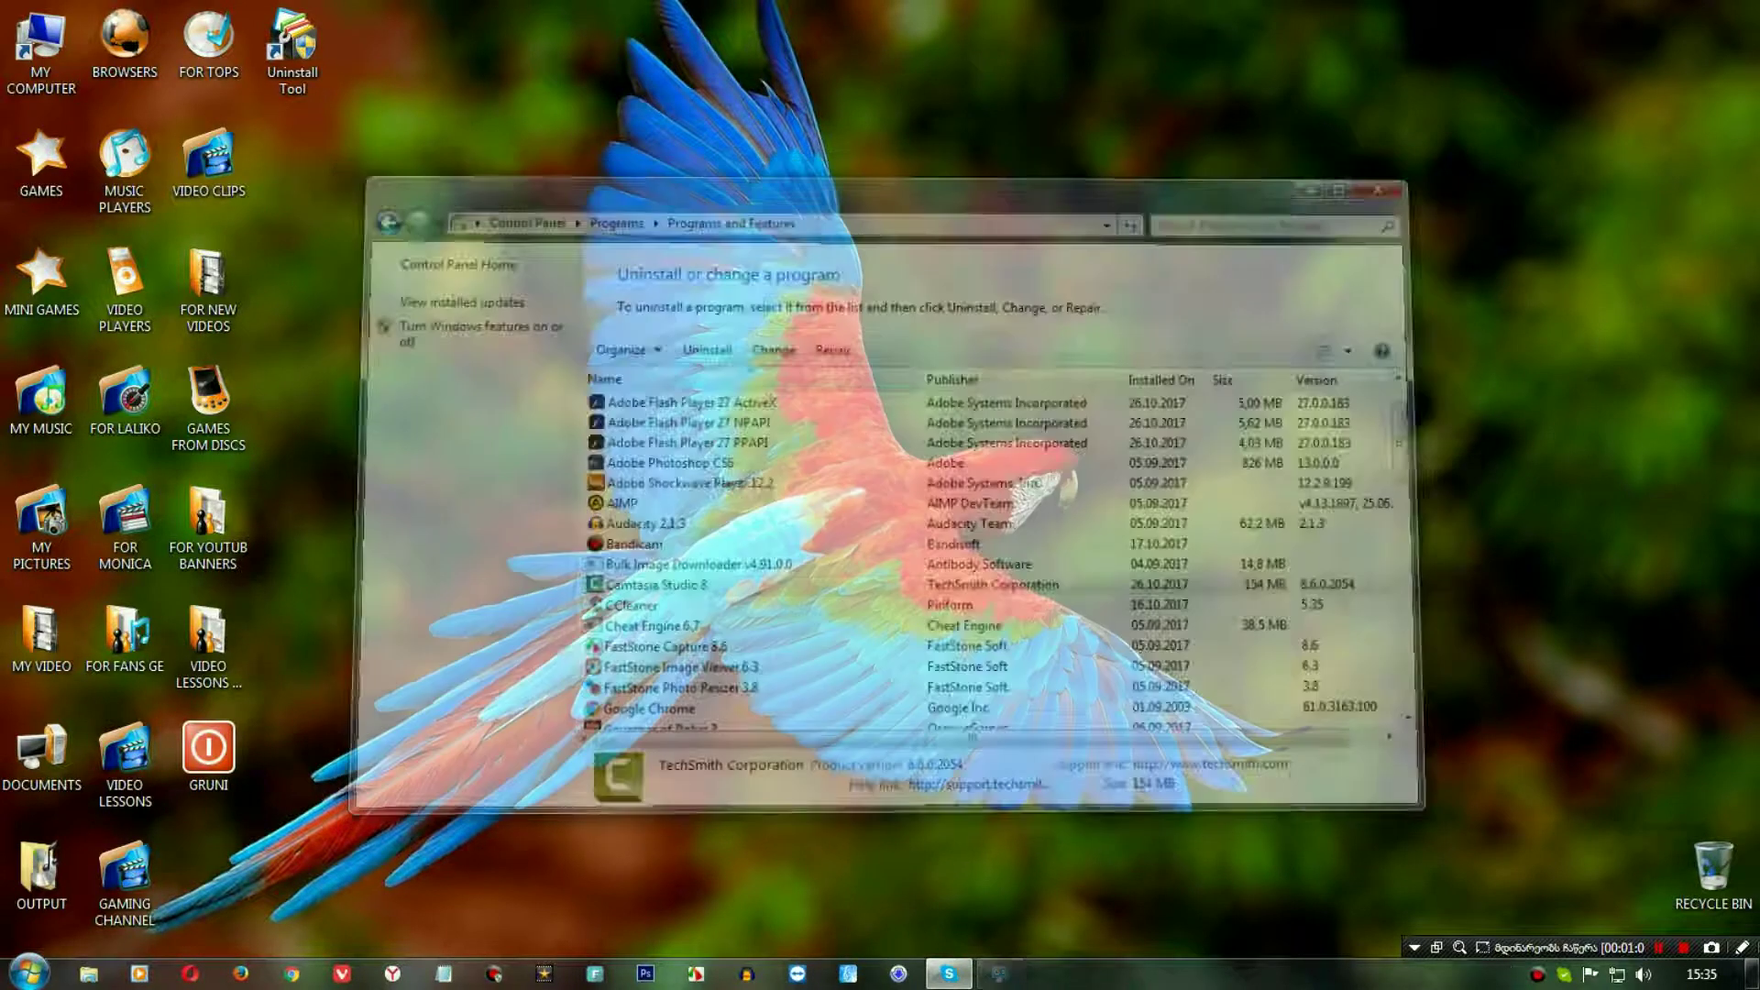
right_click(978, 388)
click(1036, 450)
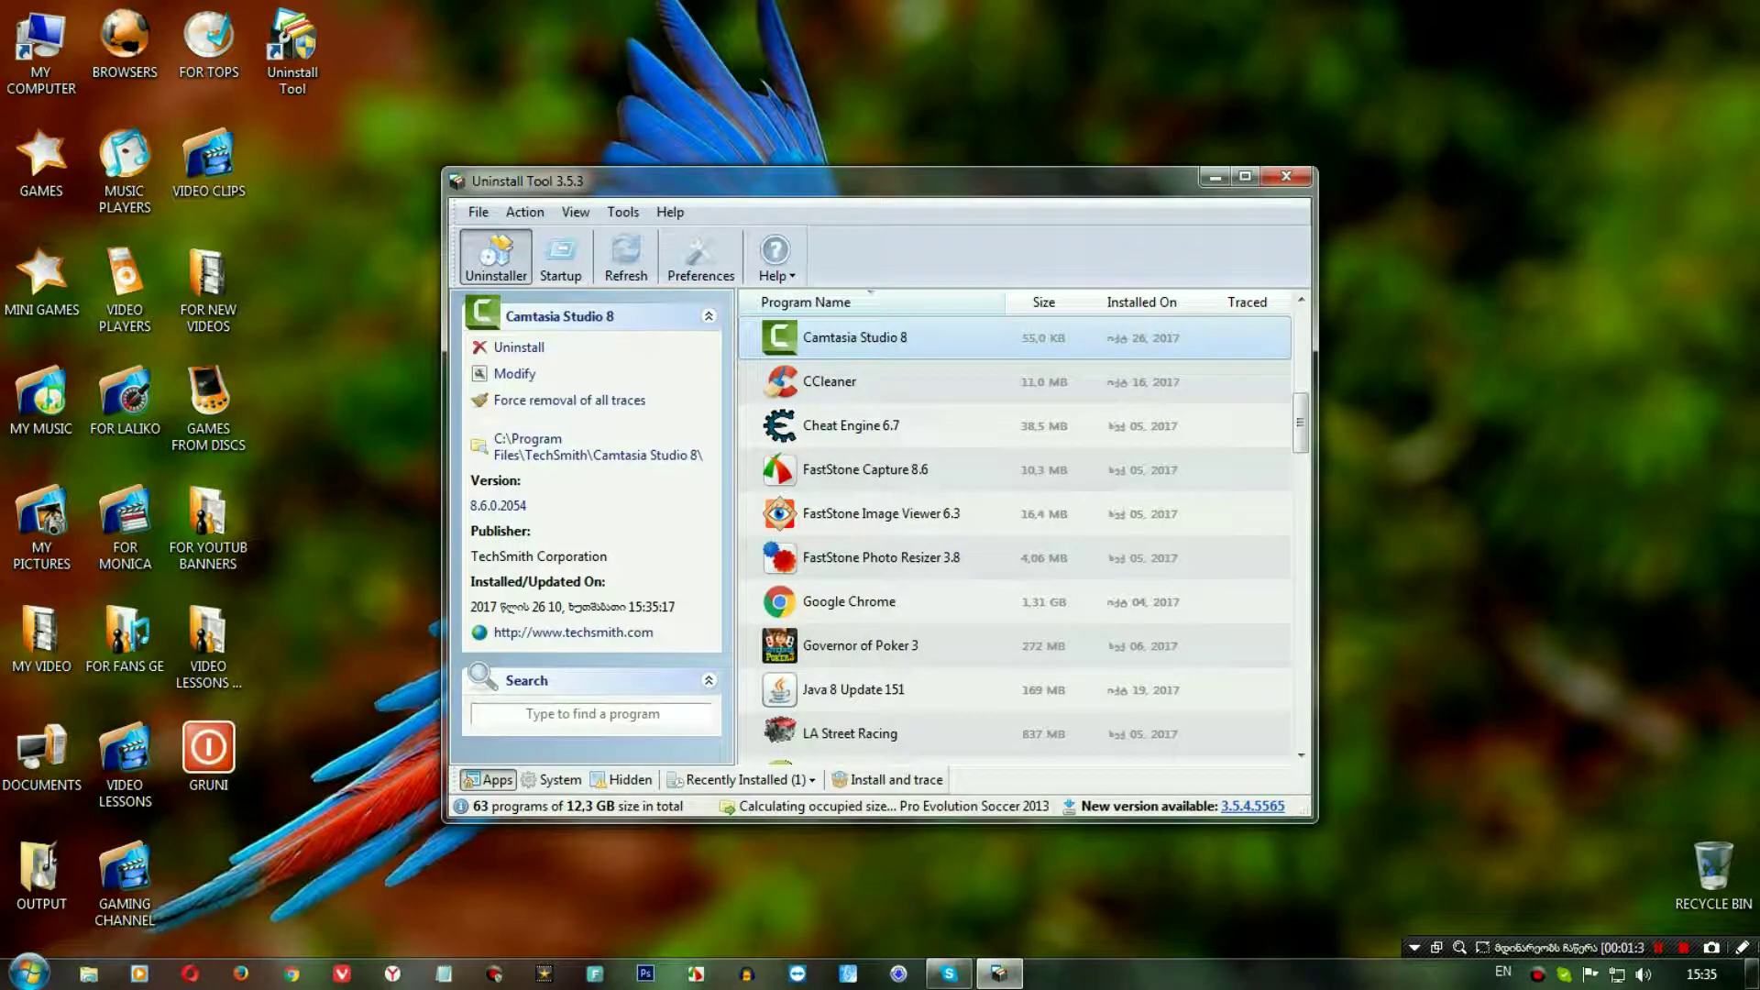
- Try the regular uninstall of Camtasia Studio 8 in Uninstall Tool and cancel out of the error
click(519, 346)
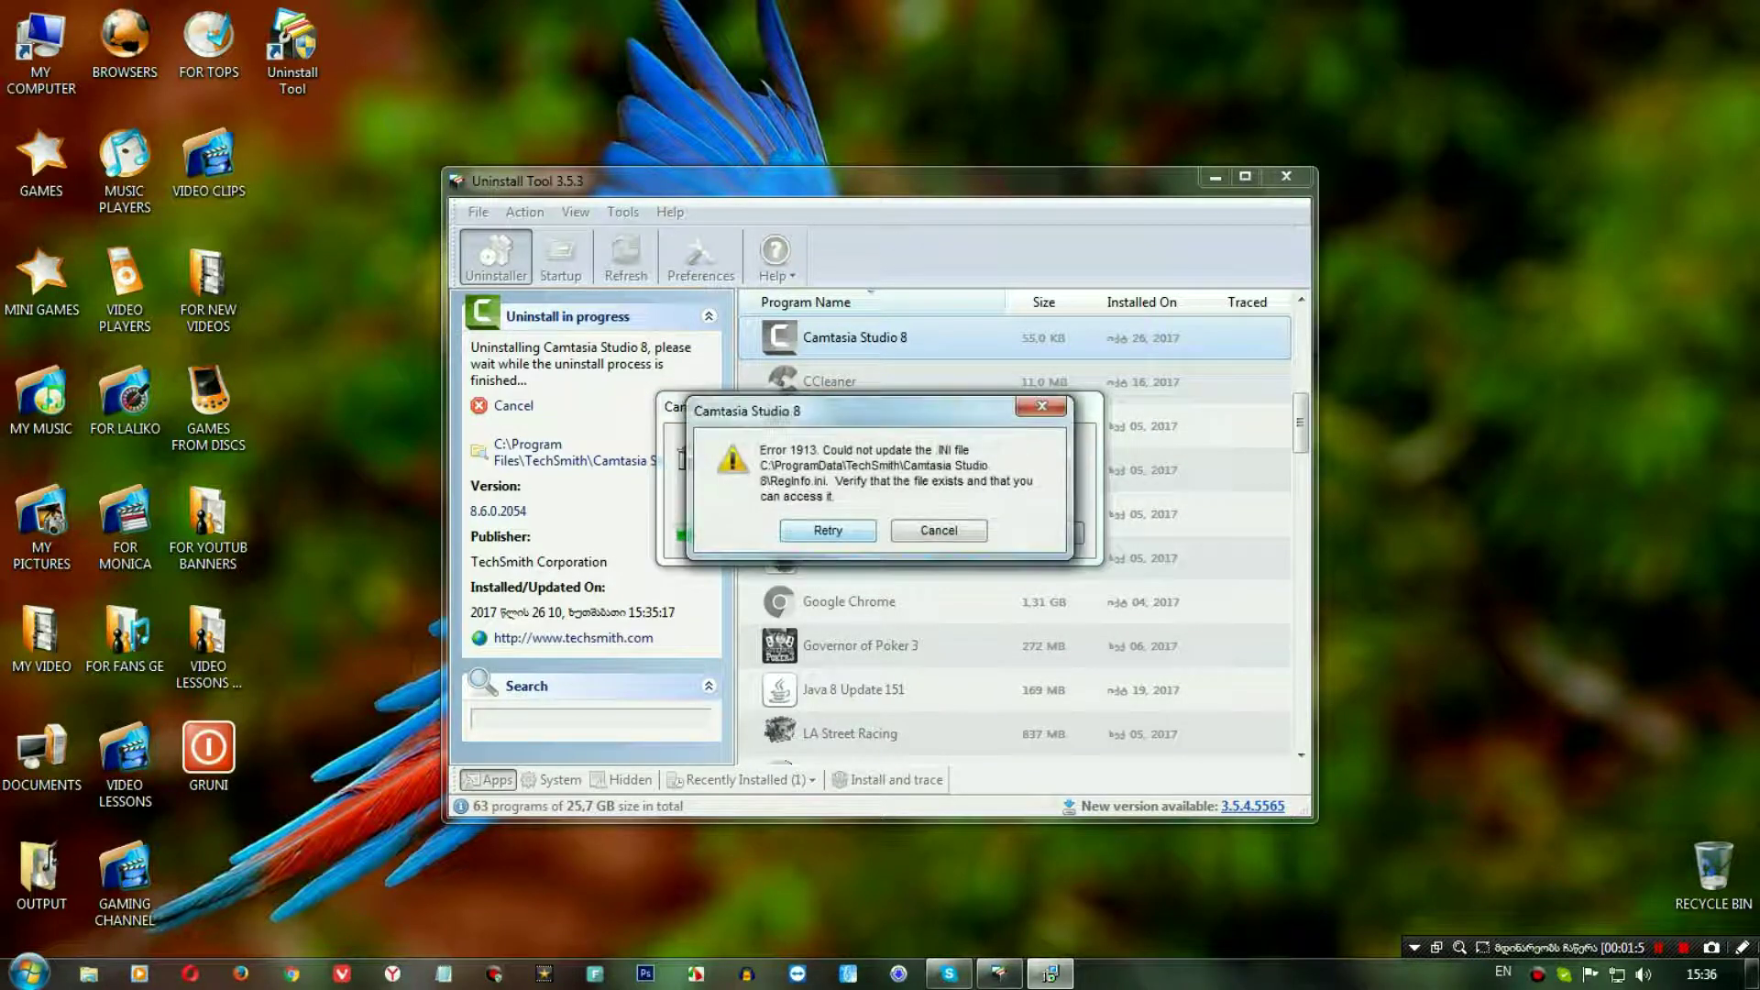
click(939, 530)
click(830, 530)
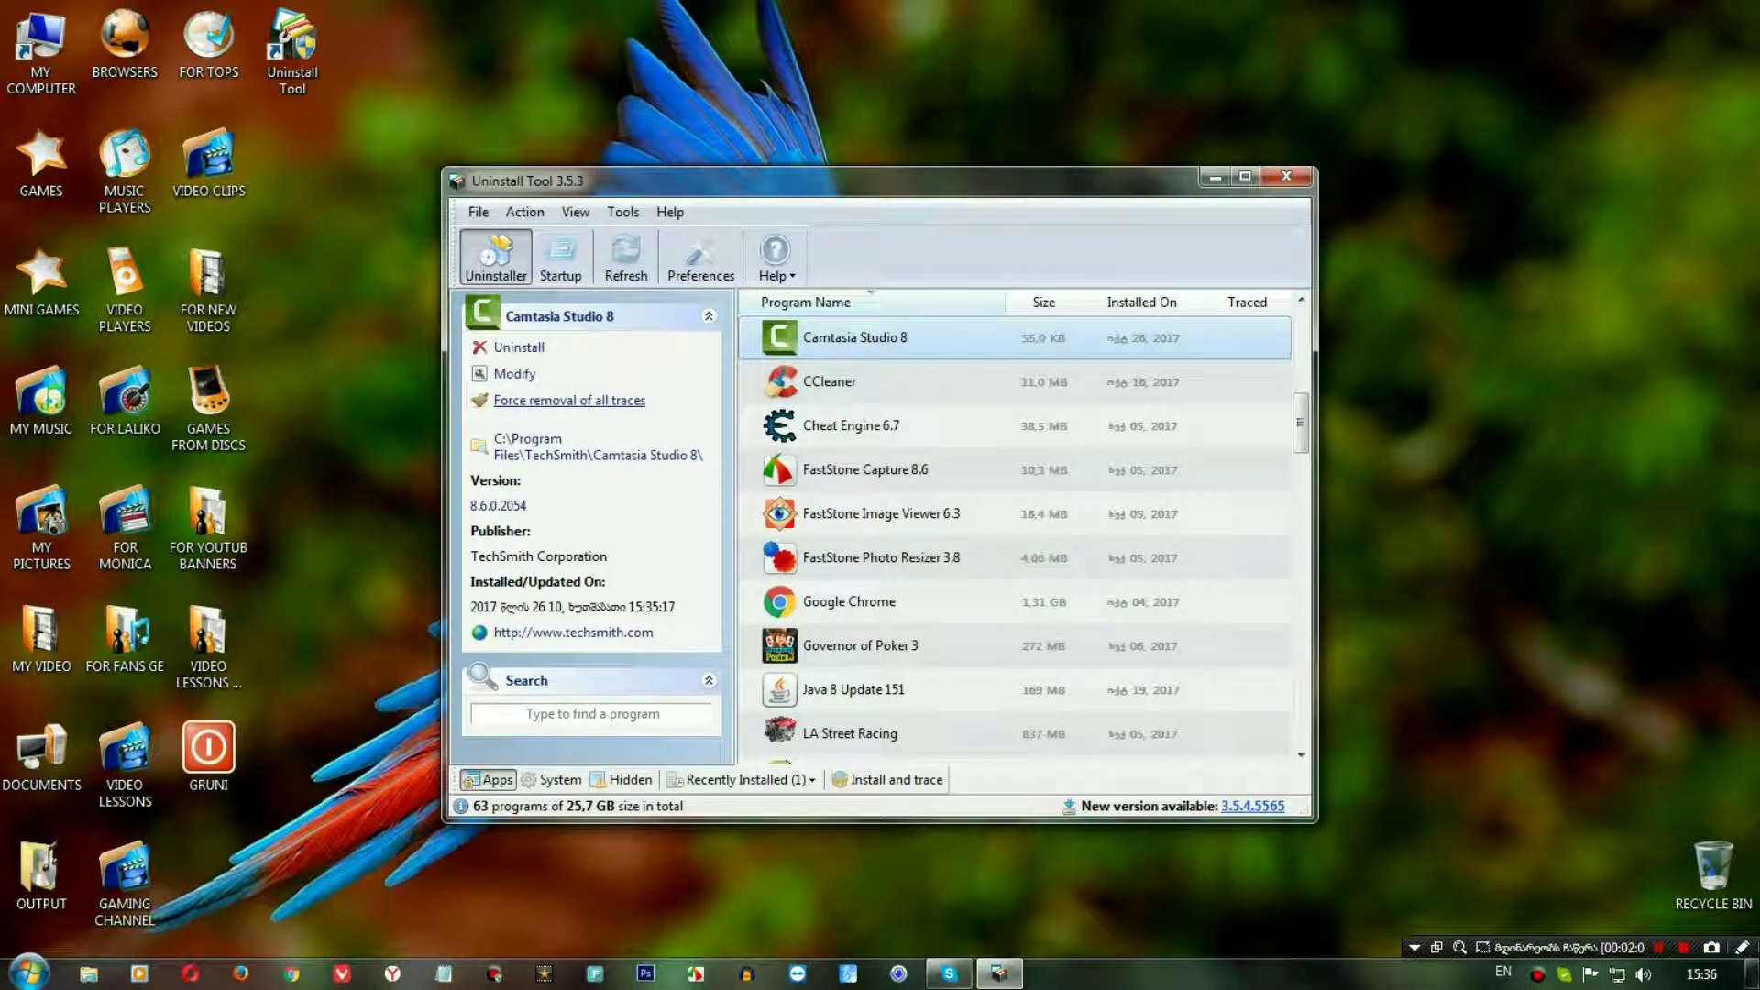
- Force the removal of all traces of Camtasia Studio 8, deleting all the detected file system and registry items
click(569, 400)
key(Return)
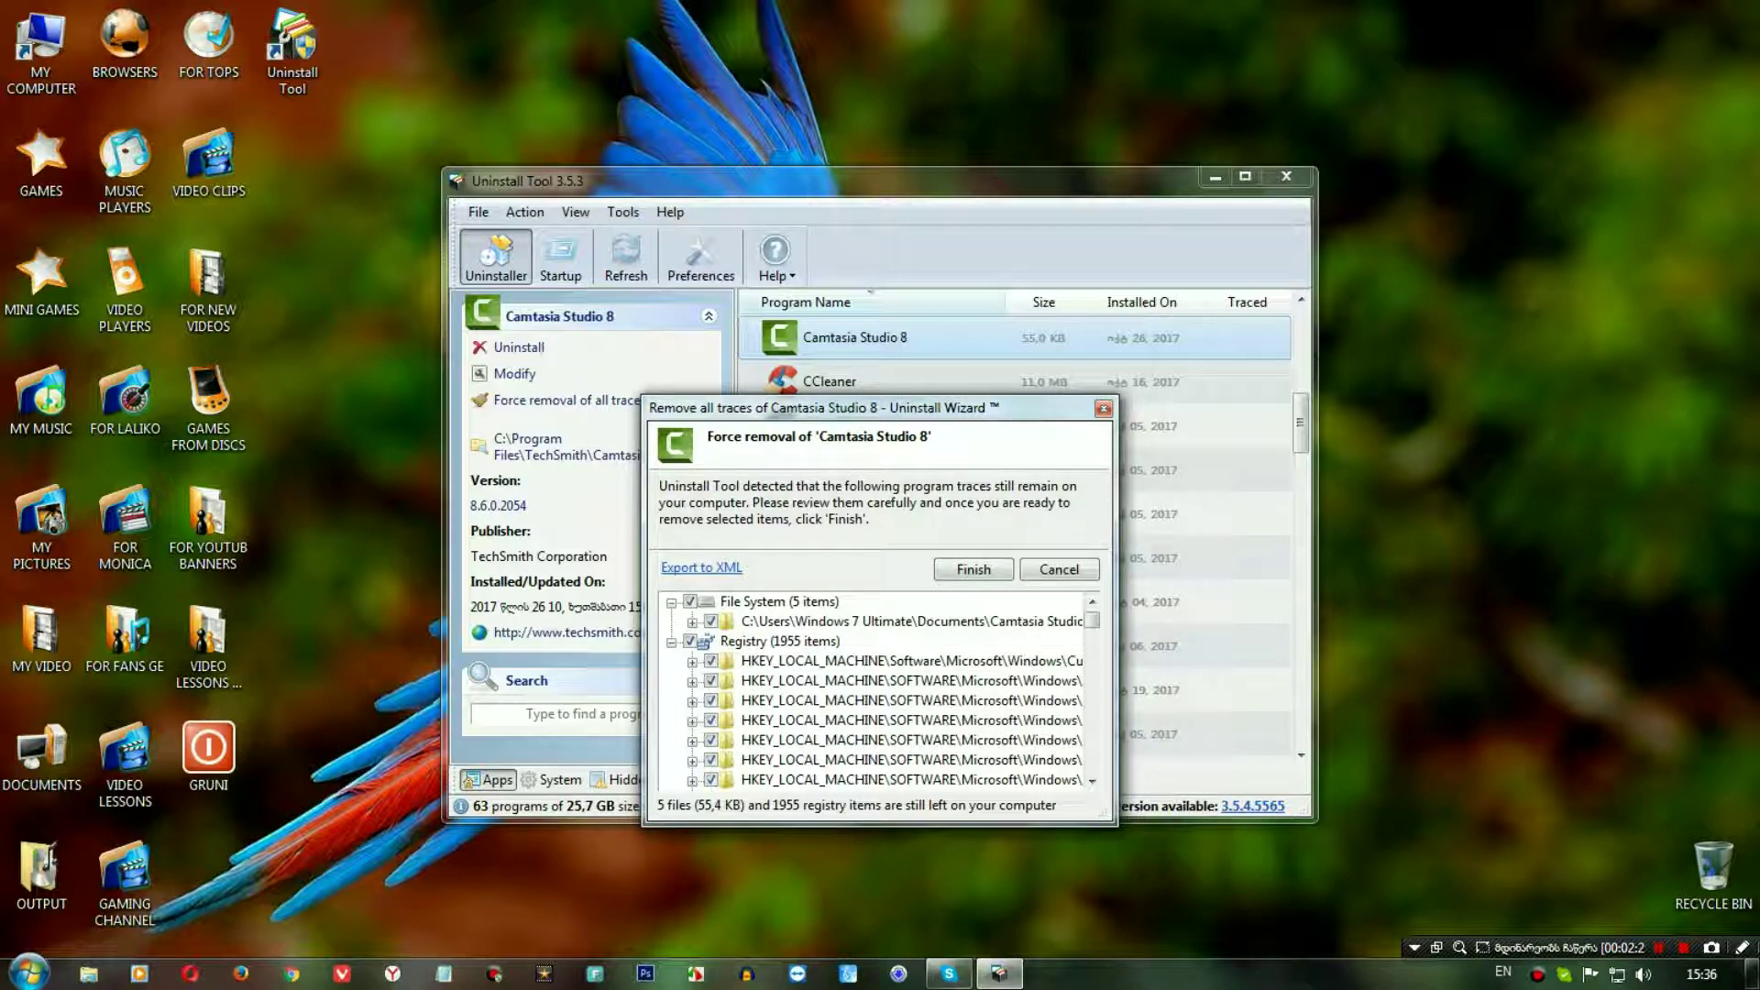
key(Return)
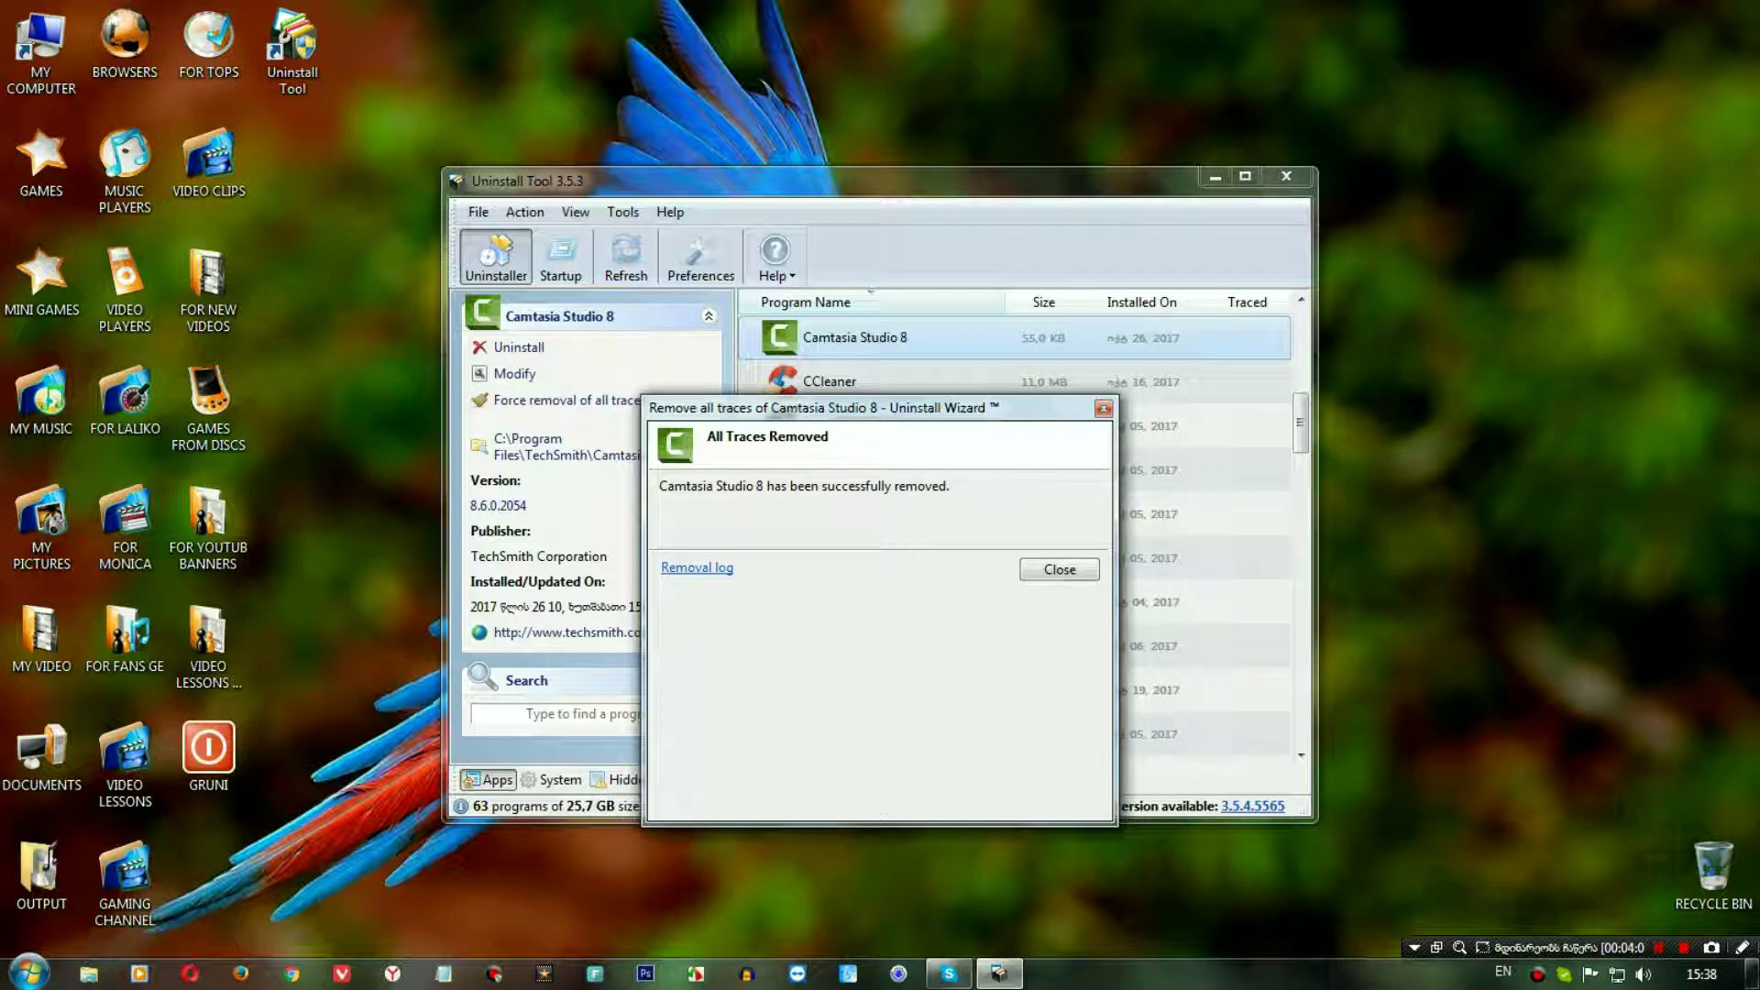
- Read through the Camtasia Studio 8 removal log and close it along with the removal wizard and Uninstall Tool
click(697, 568)
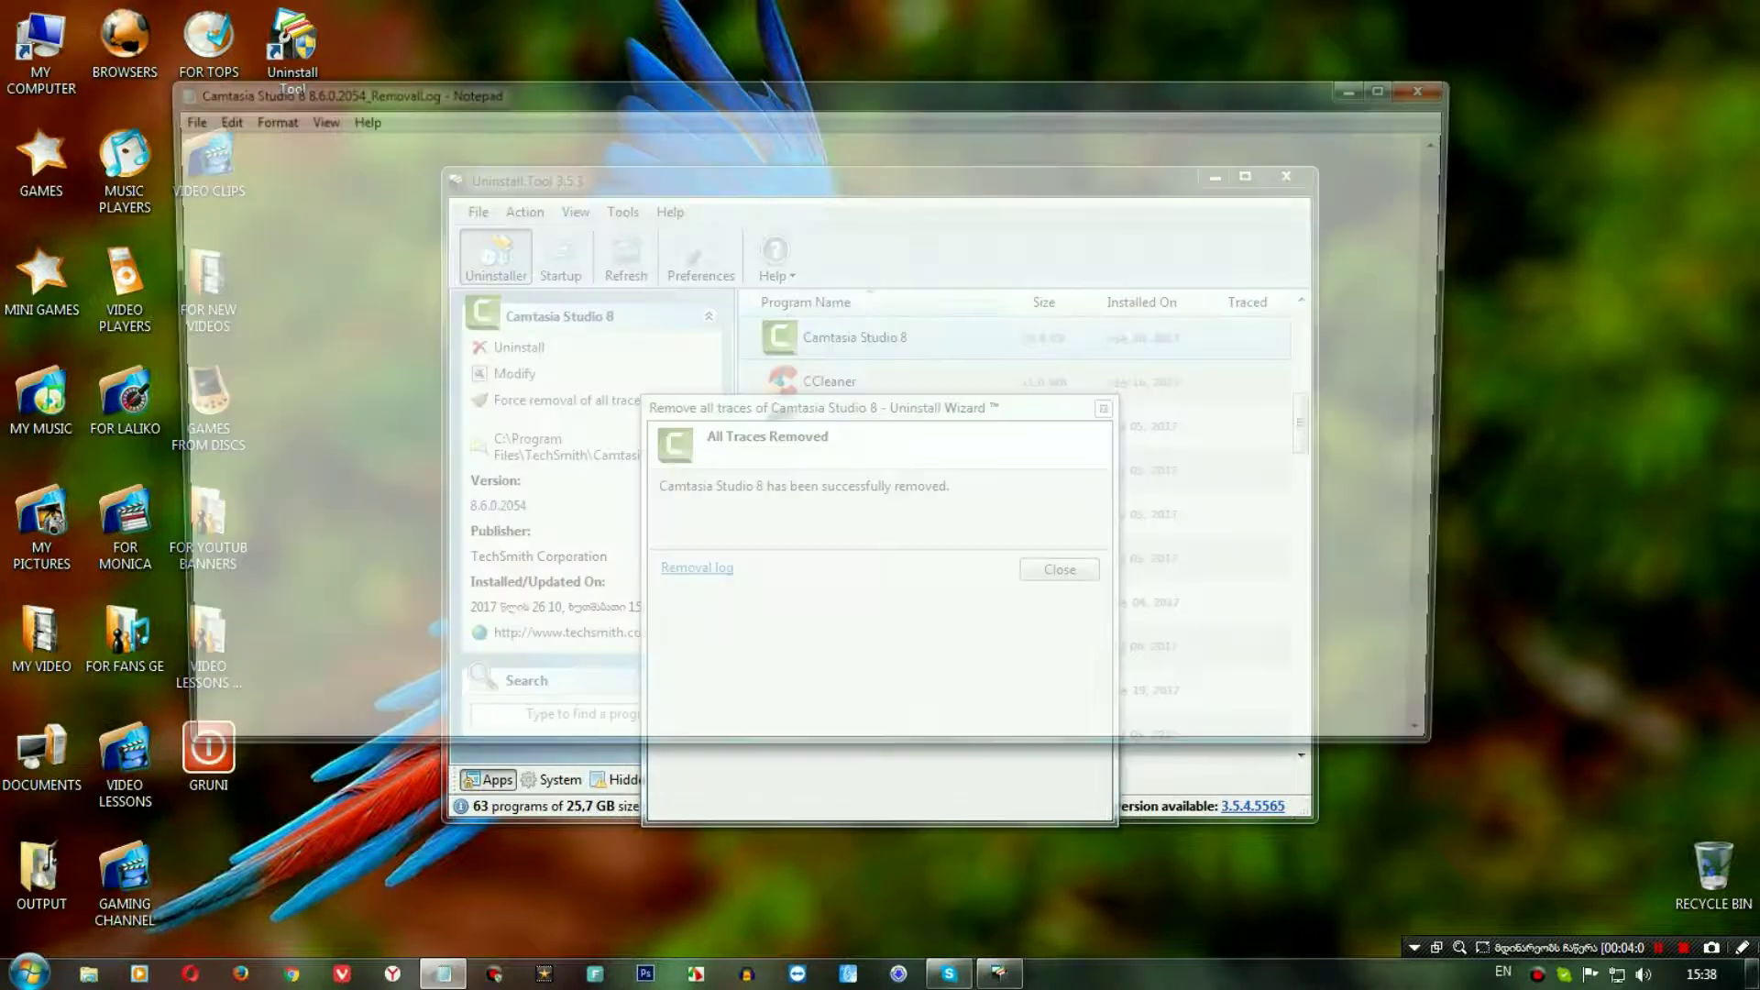
scroll(812, 435, down, 20)
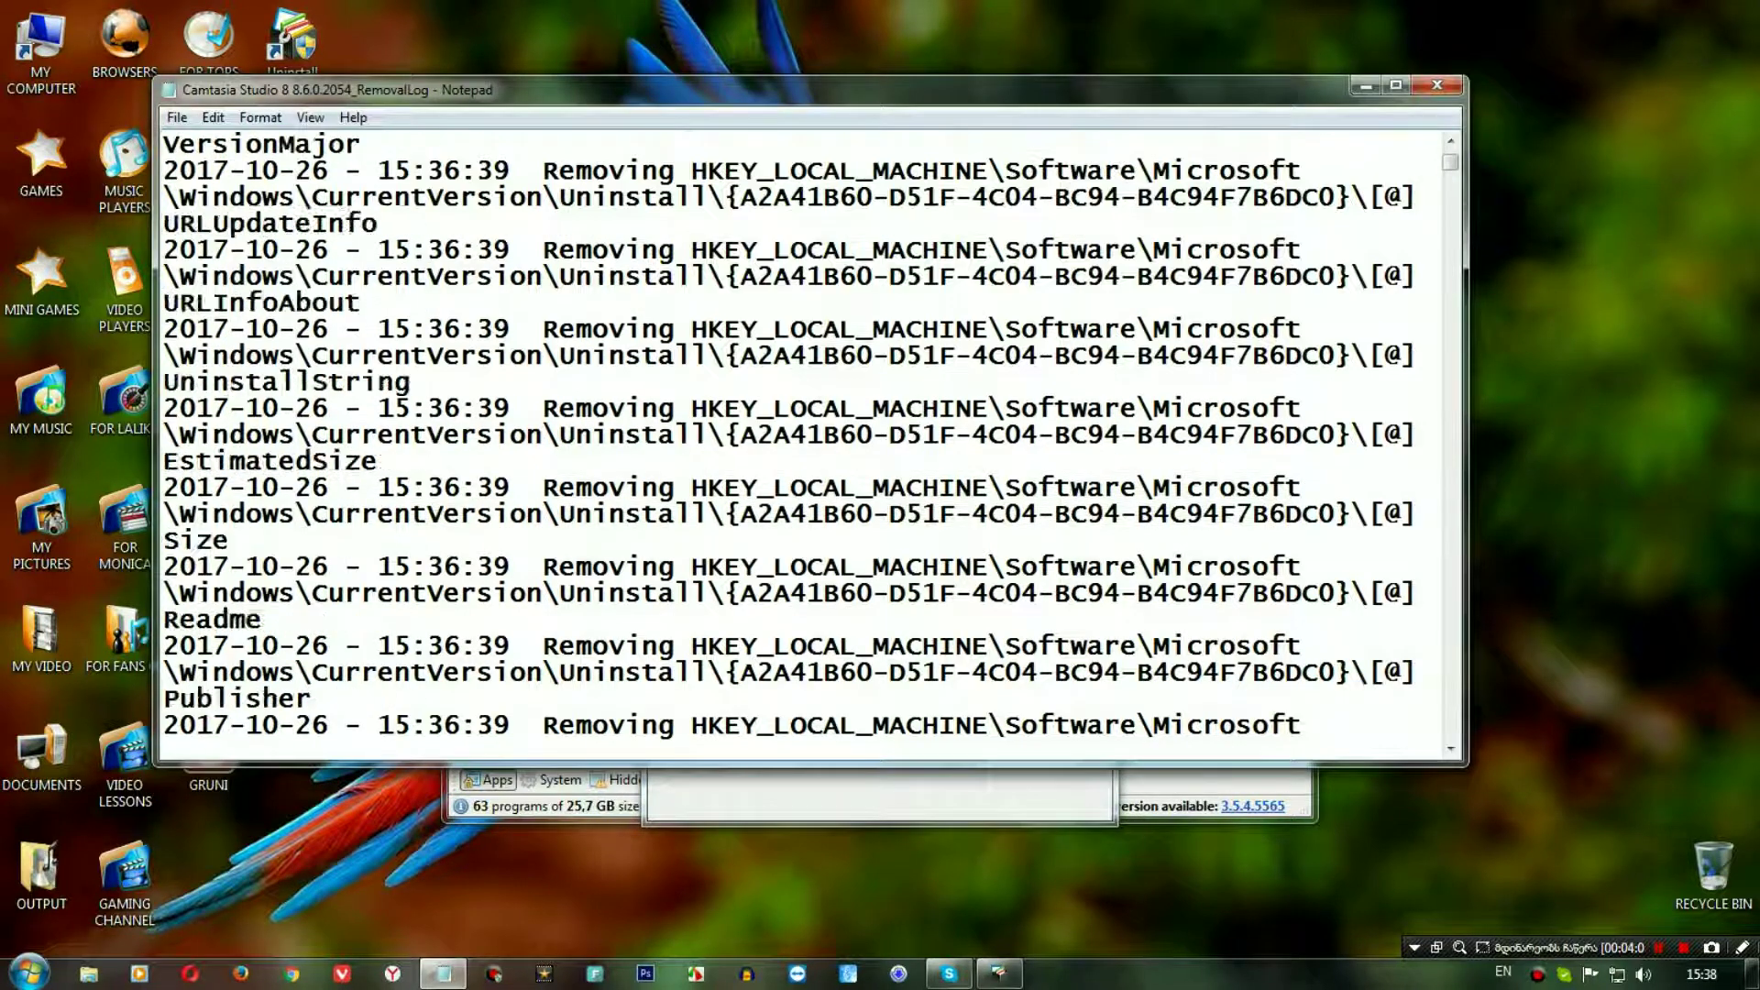
scroll(812, 436, down, 15)
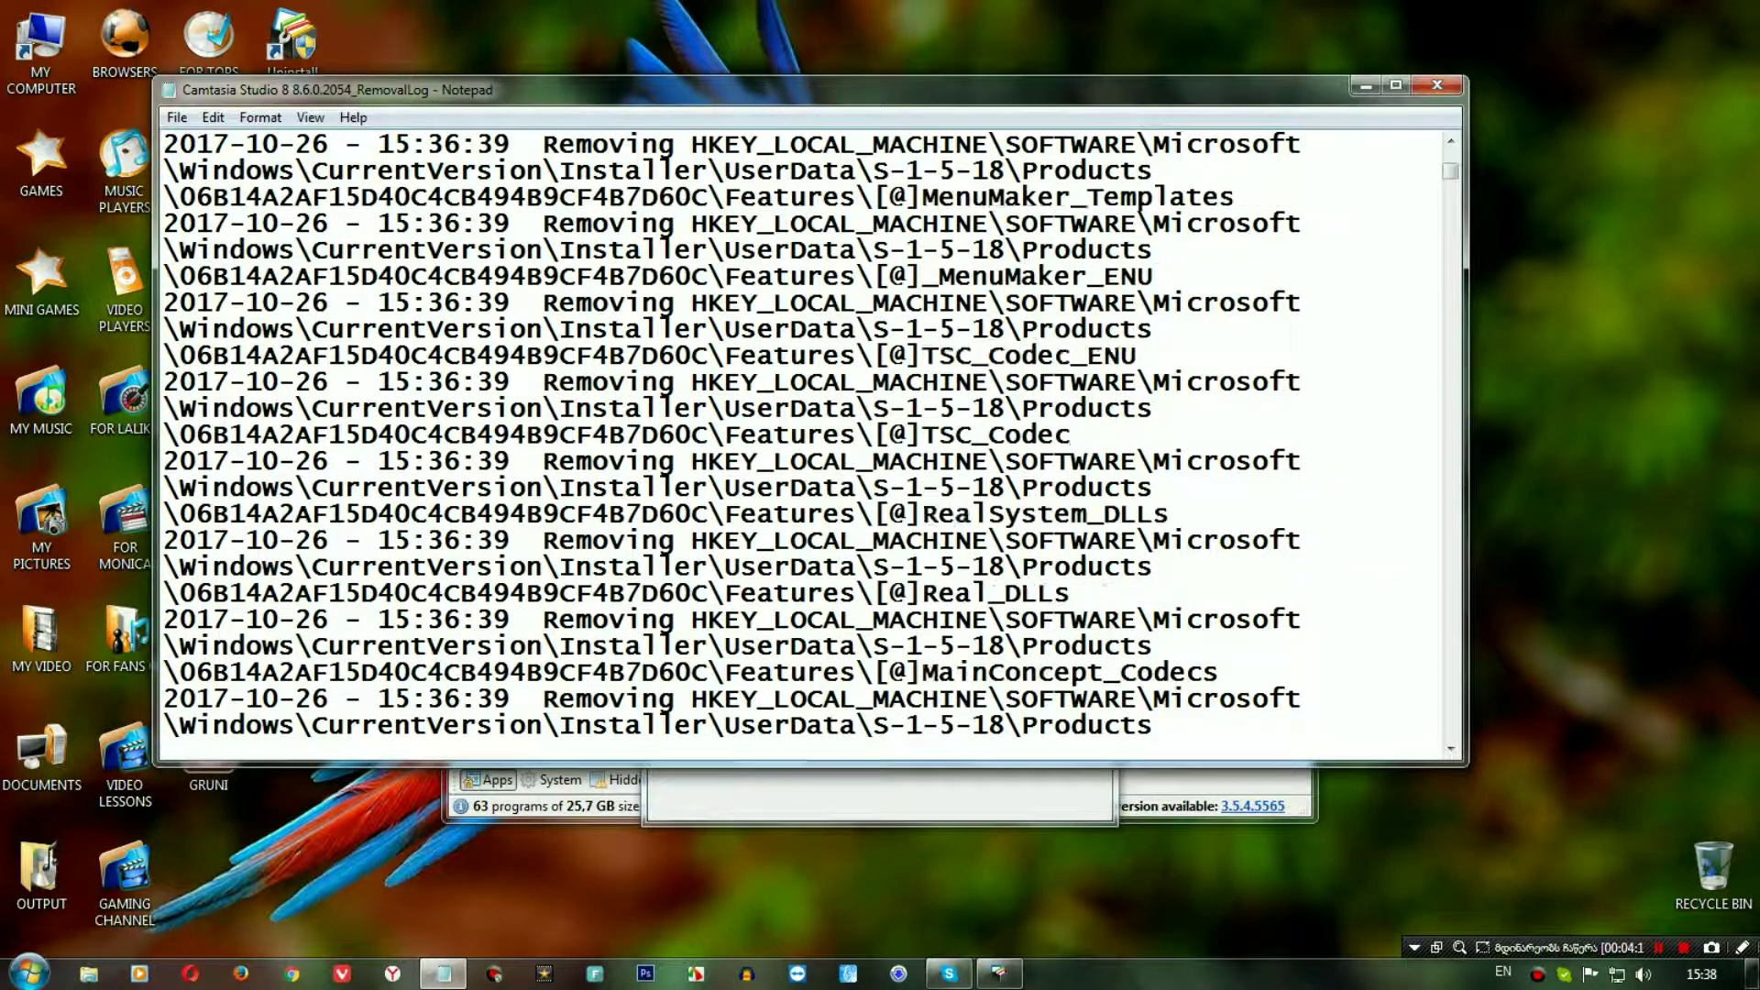
scroll(811, 436, down, 15)
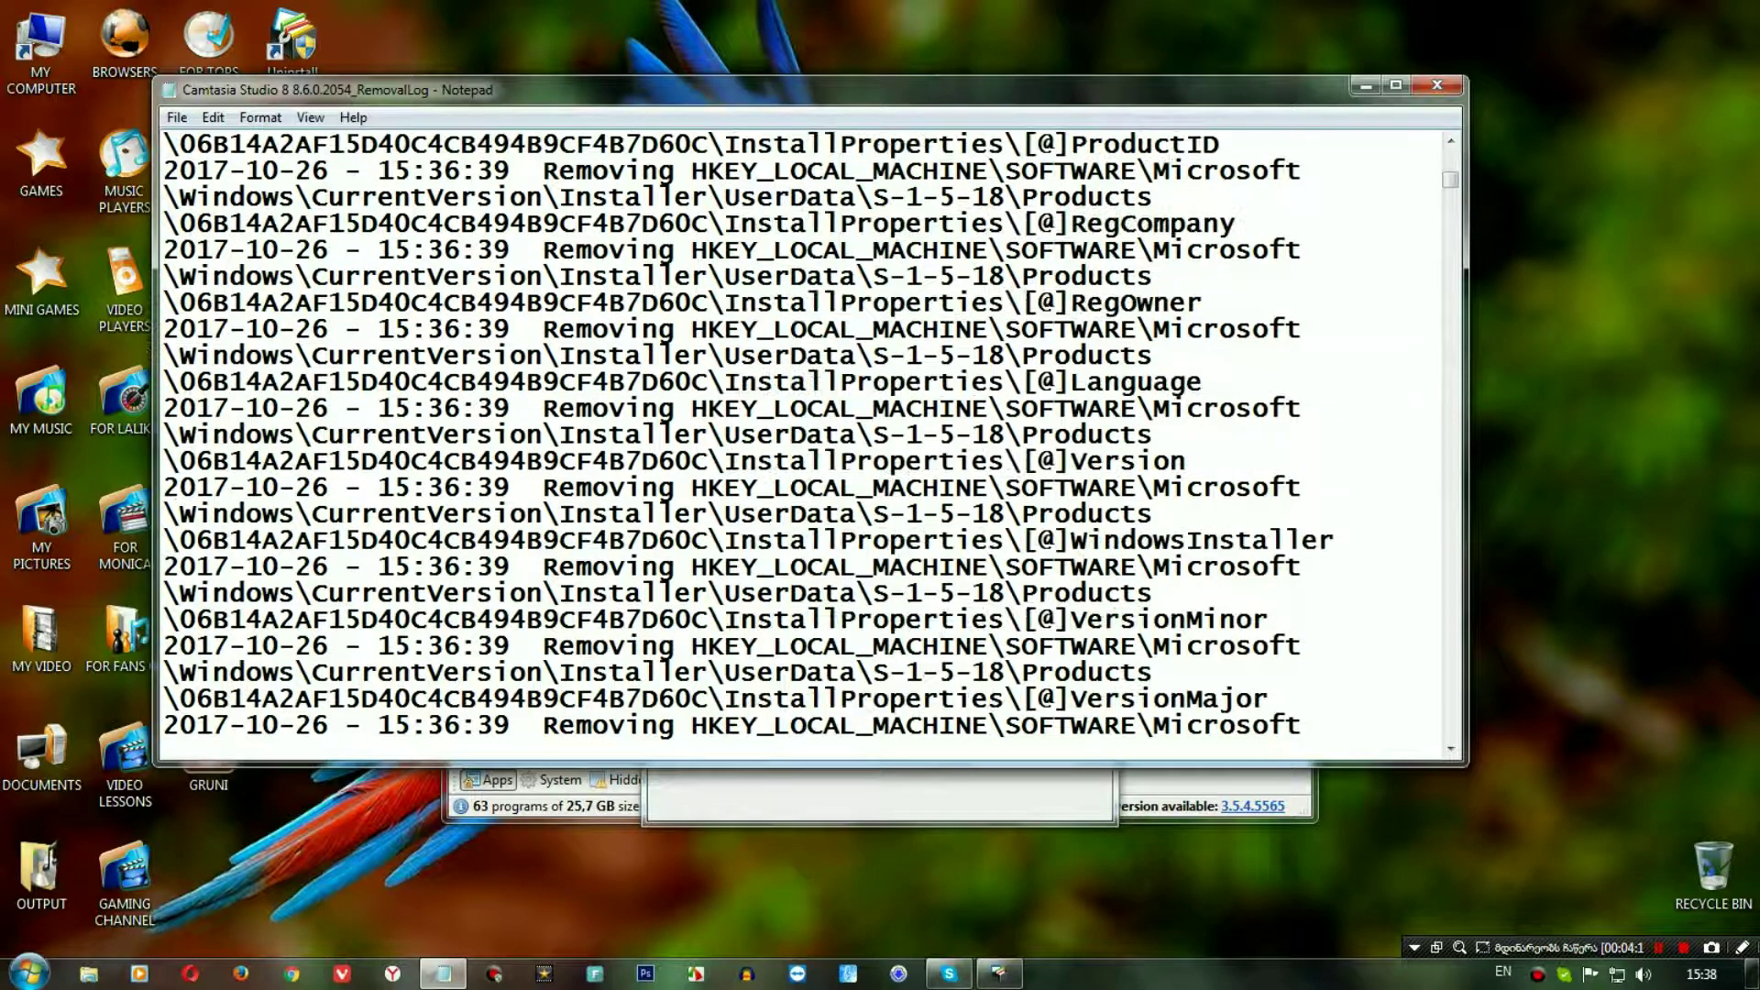
scroll(811, 435, down, 20)
scroll(811, 435, up, 3)
key(alt+F4)
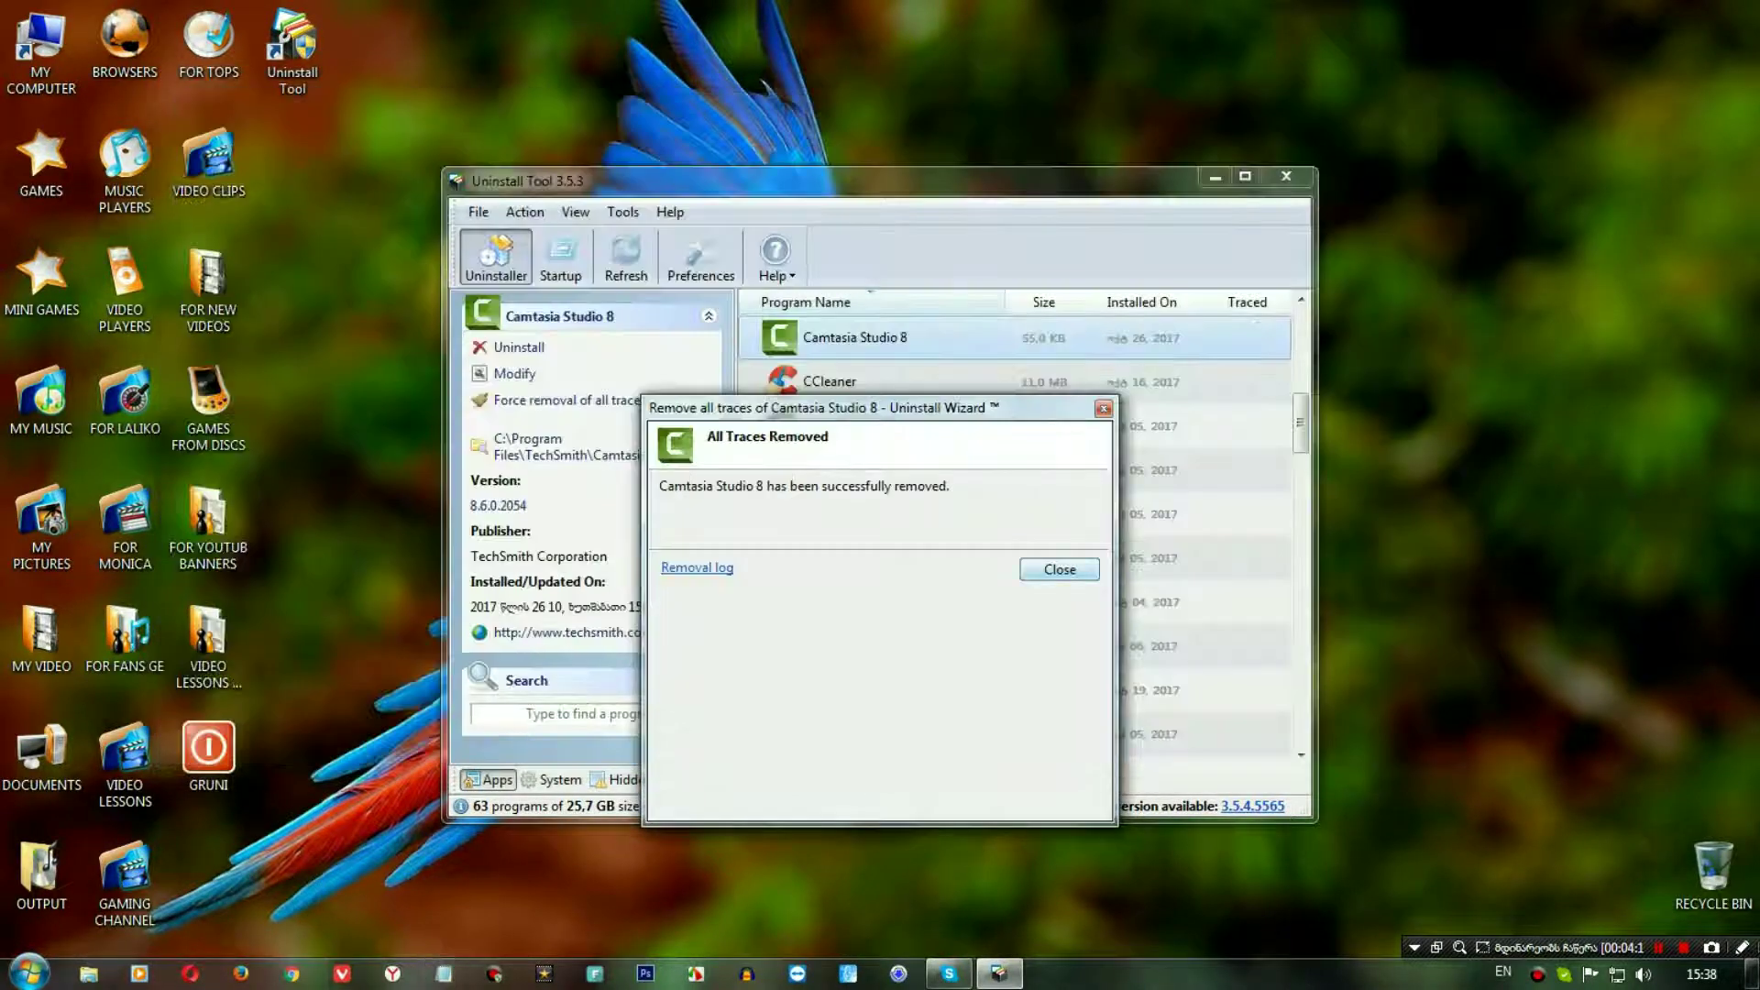
key(Return)
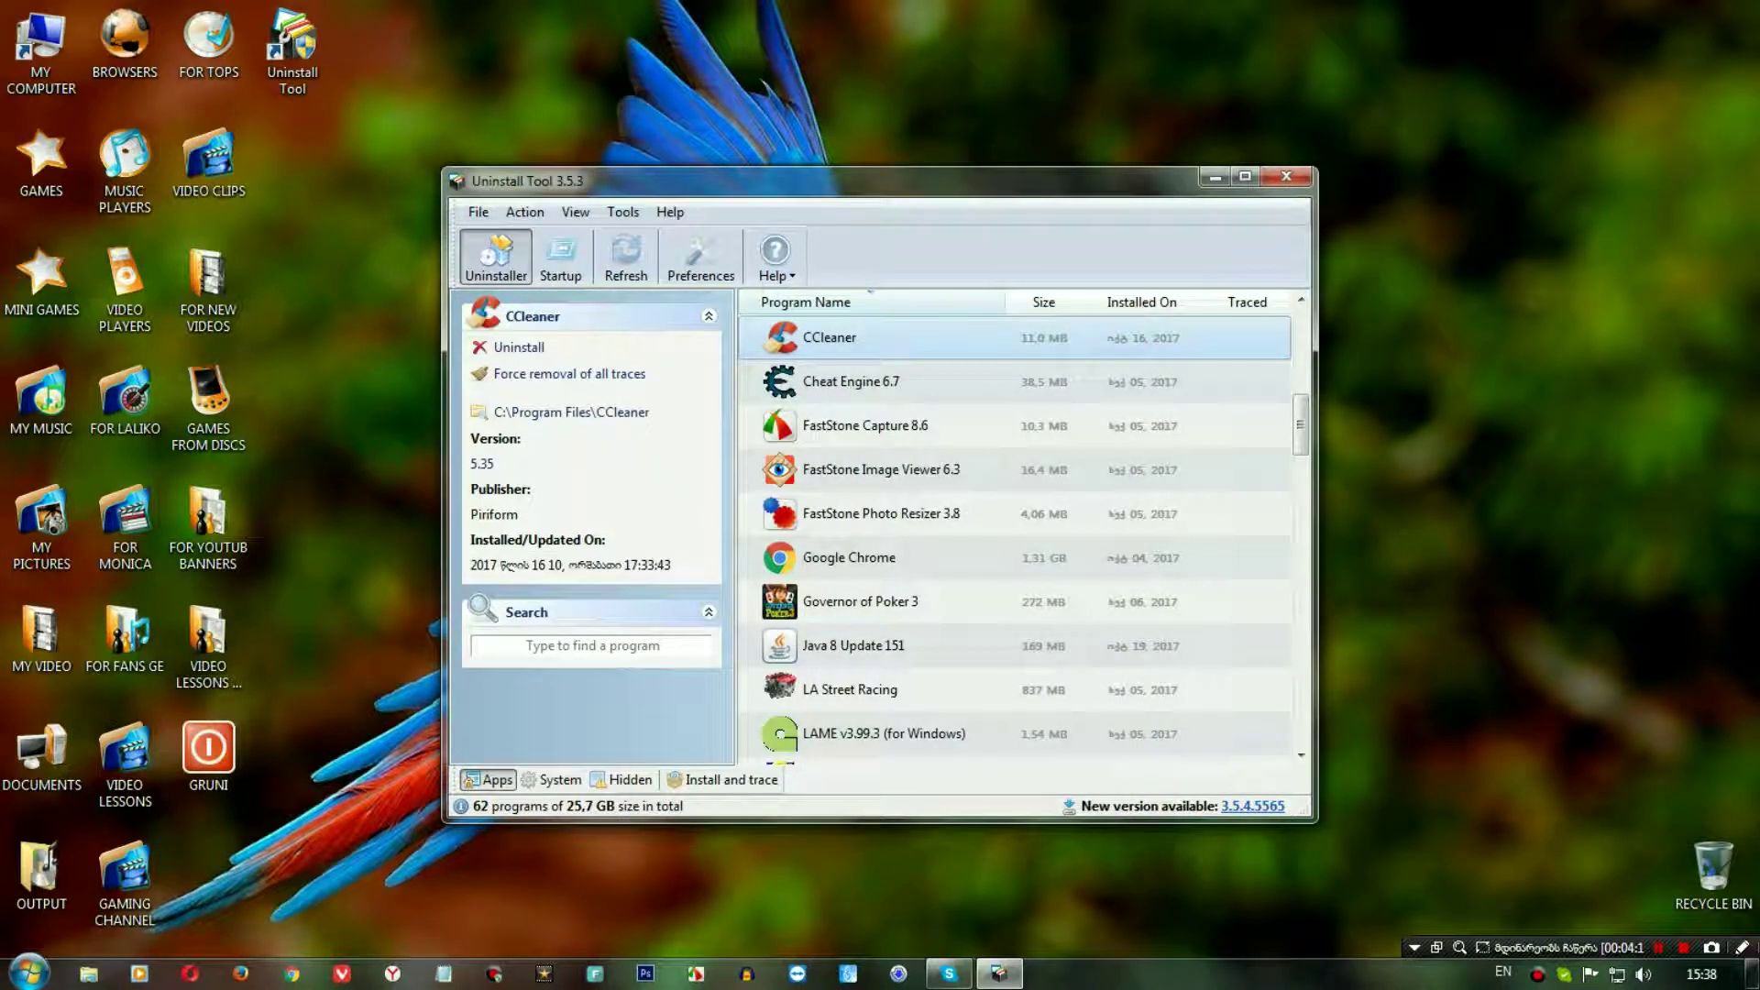
key(alt+F4)
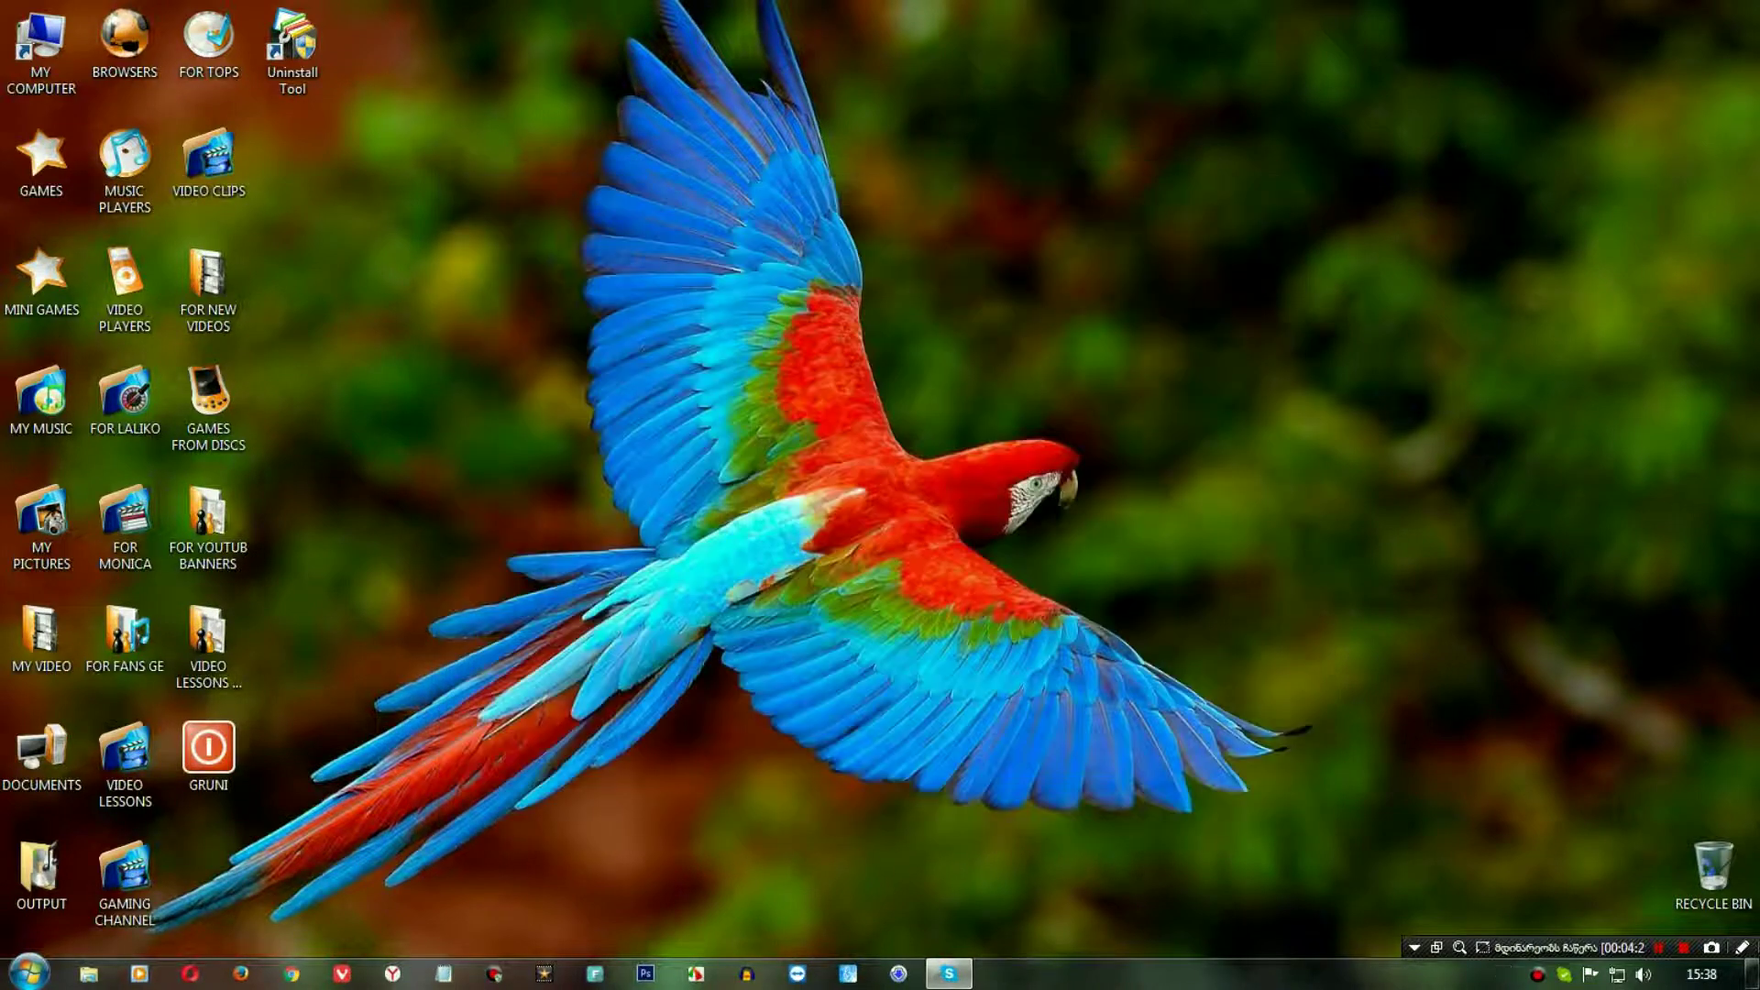
- Check the Control Panel's list of installed programs for Camtasia Studio 8, close the window and refresh the desktop
key(super)
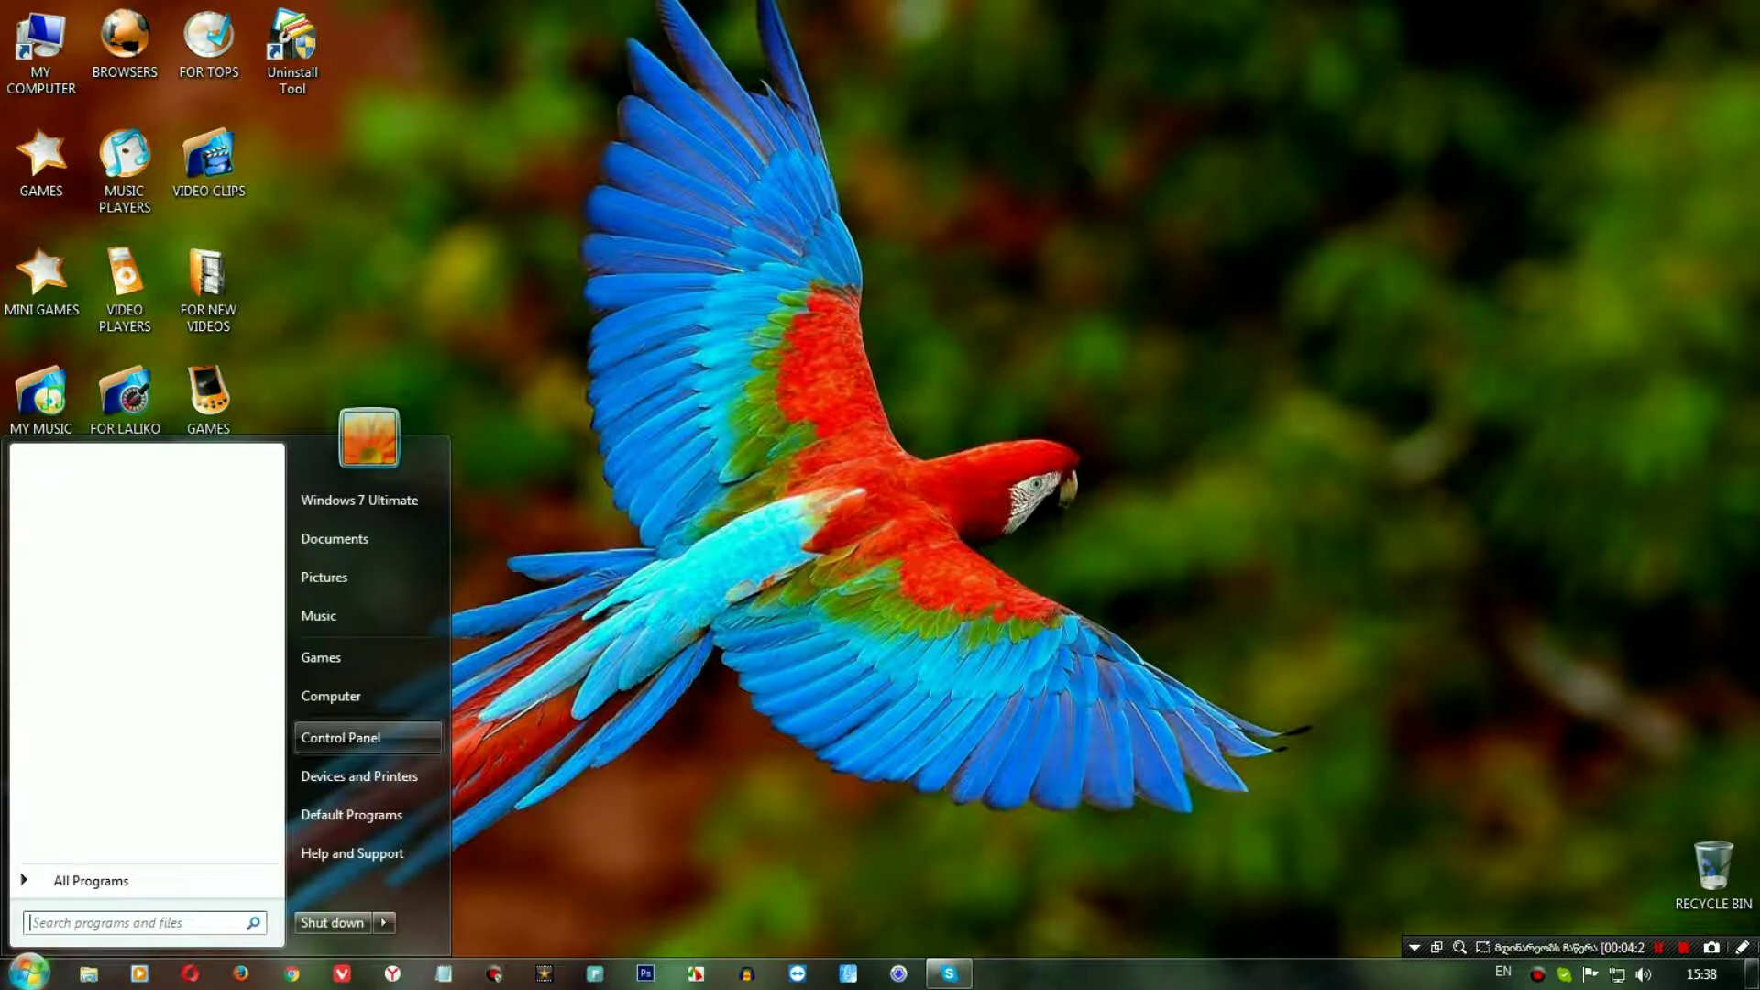
click(340, 738)
click(630, 576)
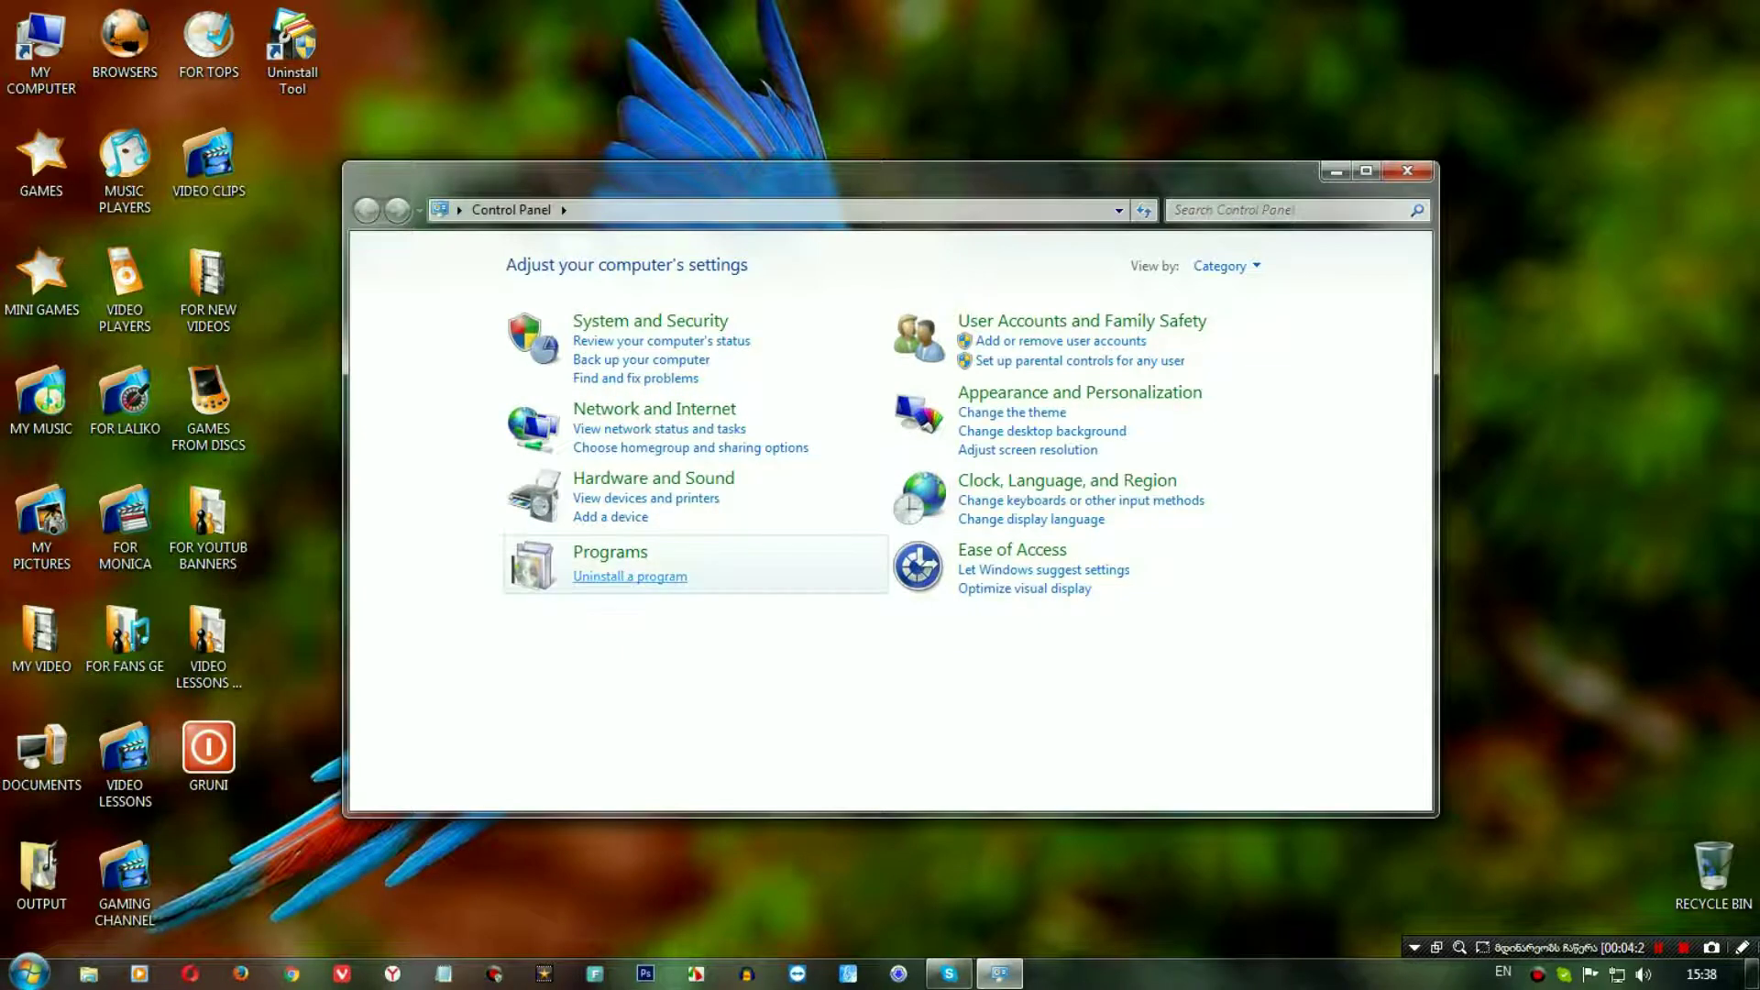
scroll(999, 559, down, 3)
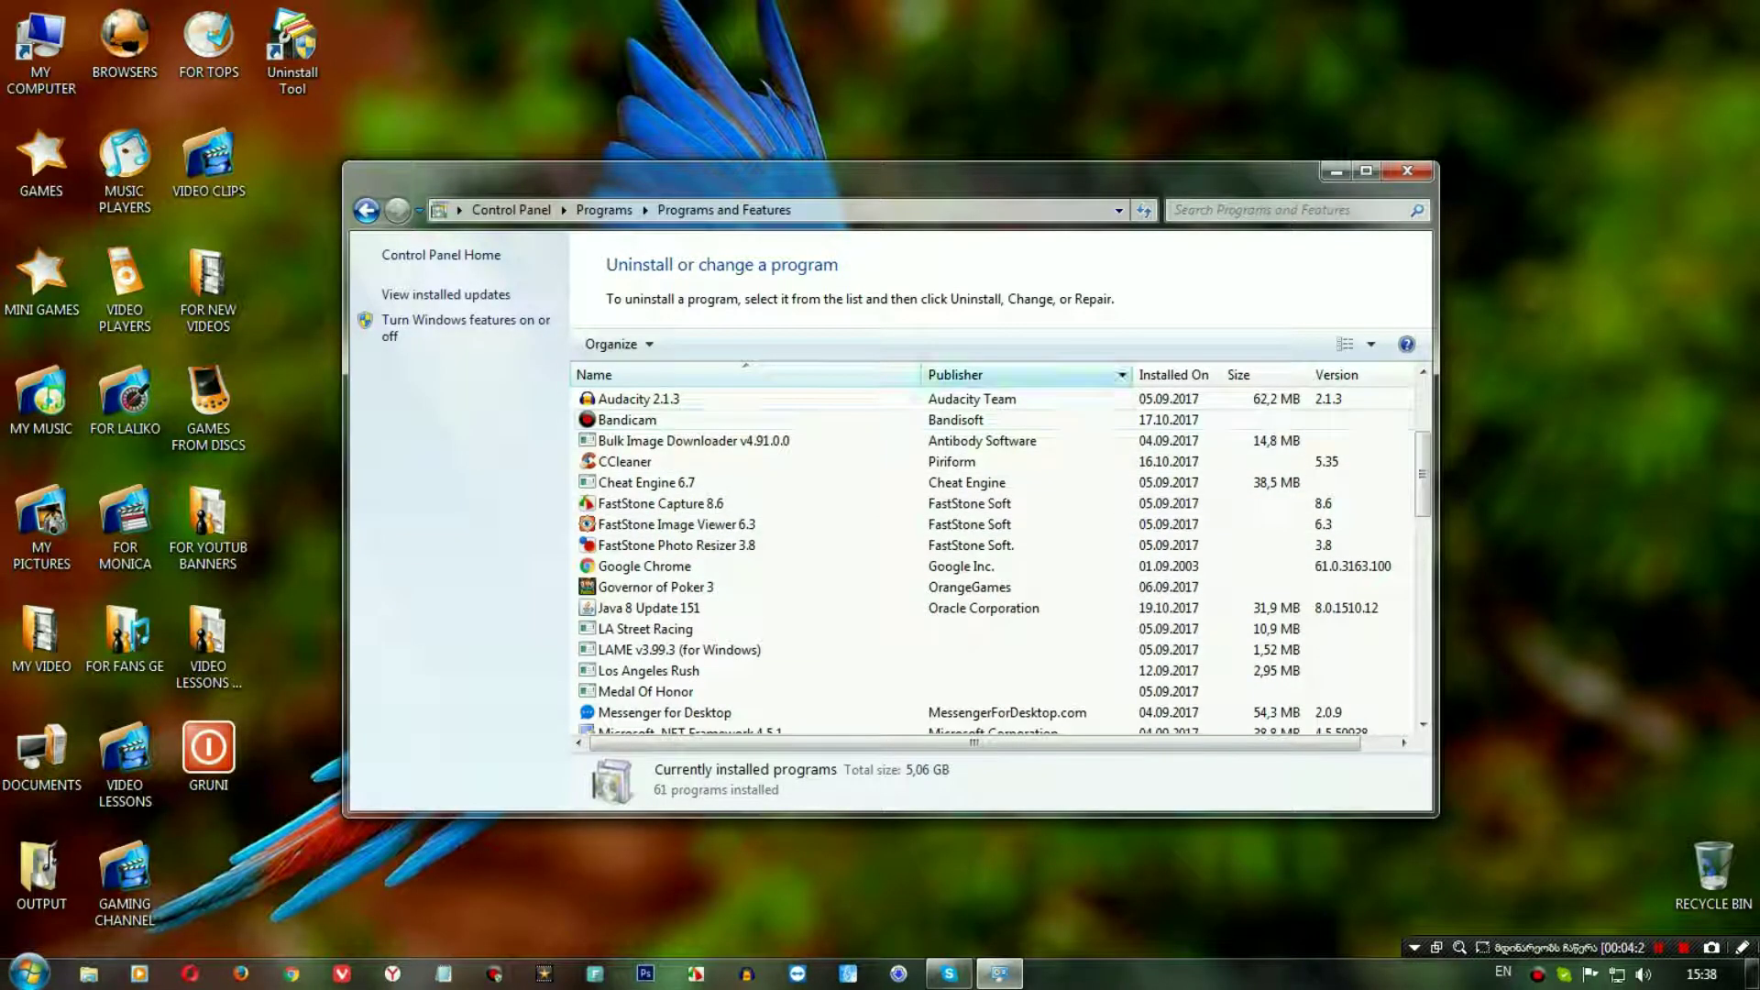
click(1408, 171)
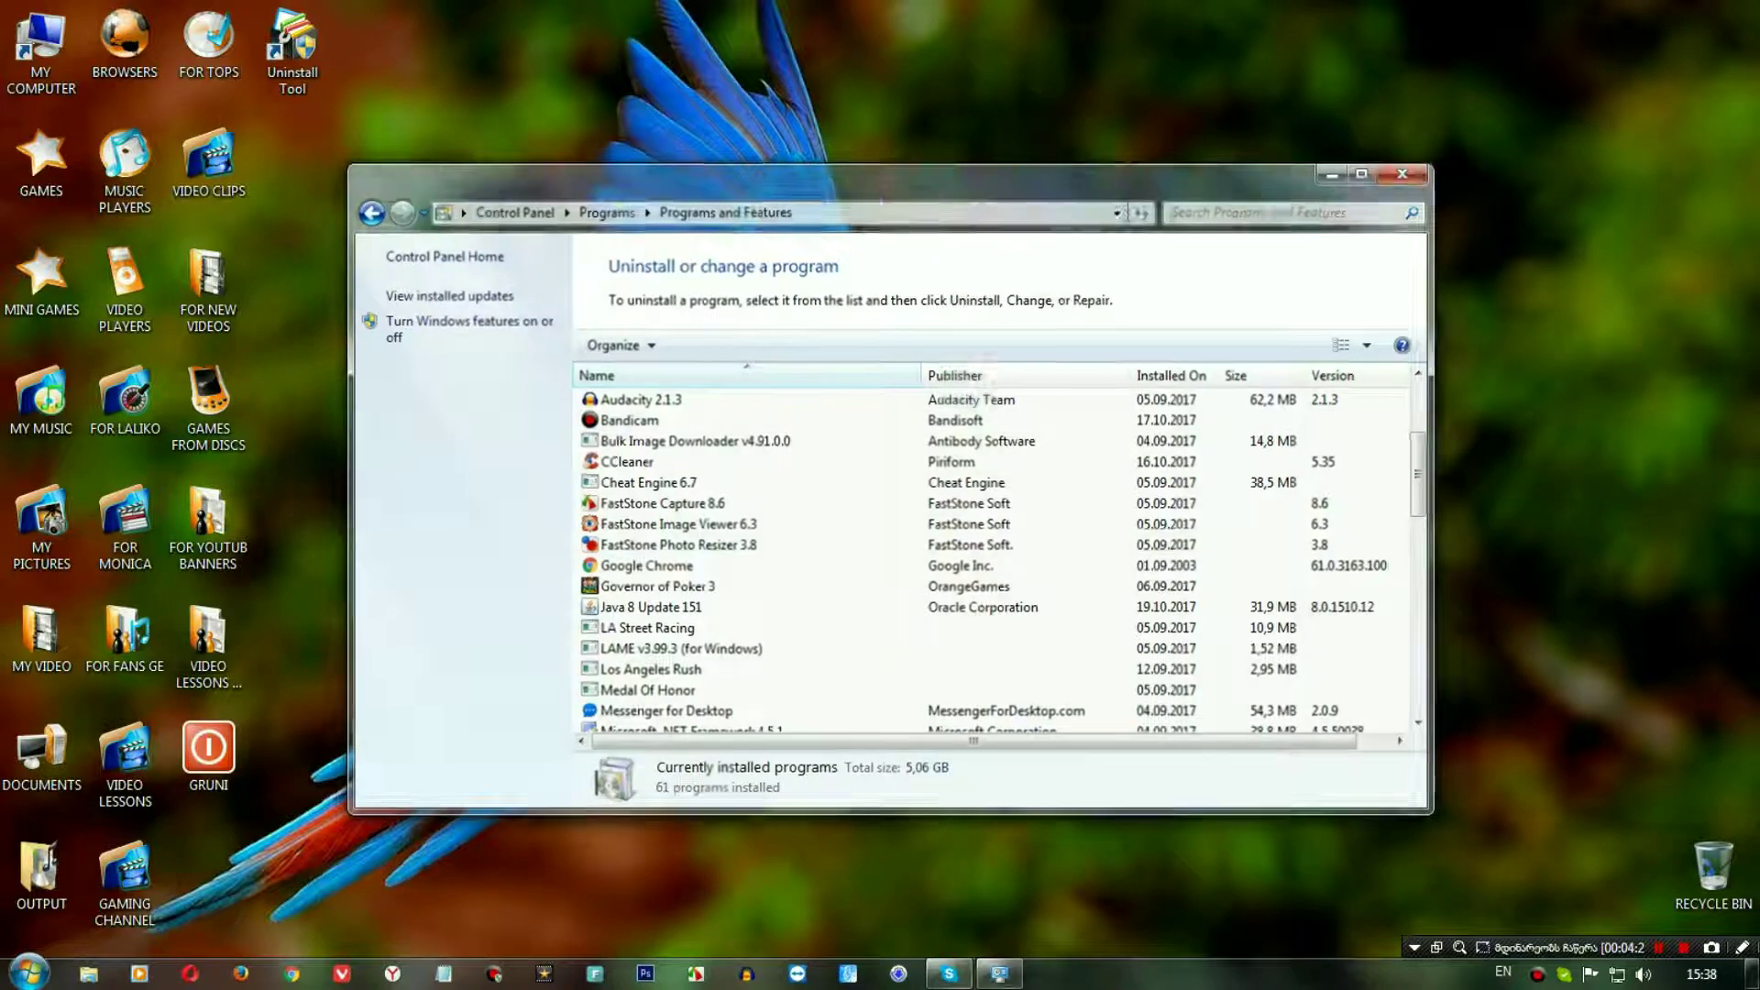
right_click(692, 363)
click(749, 423)
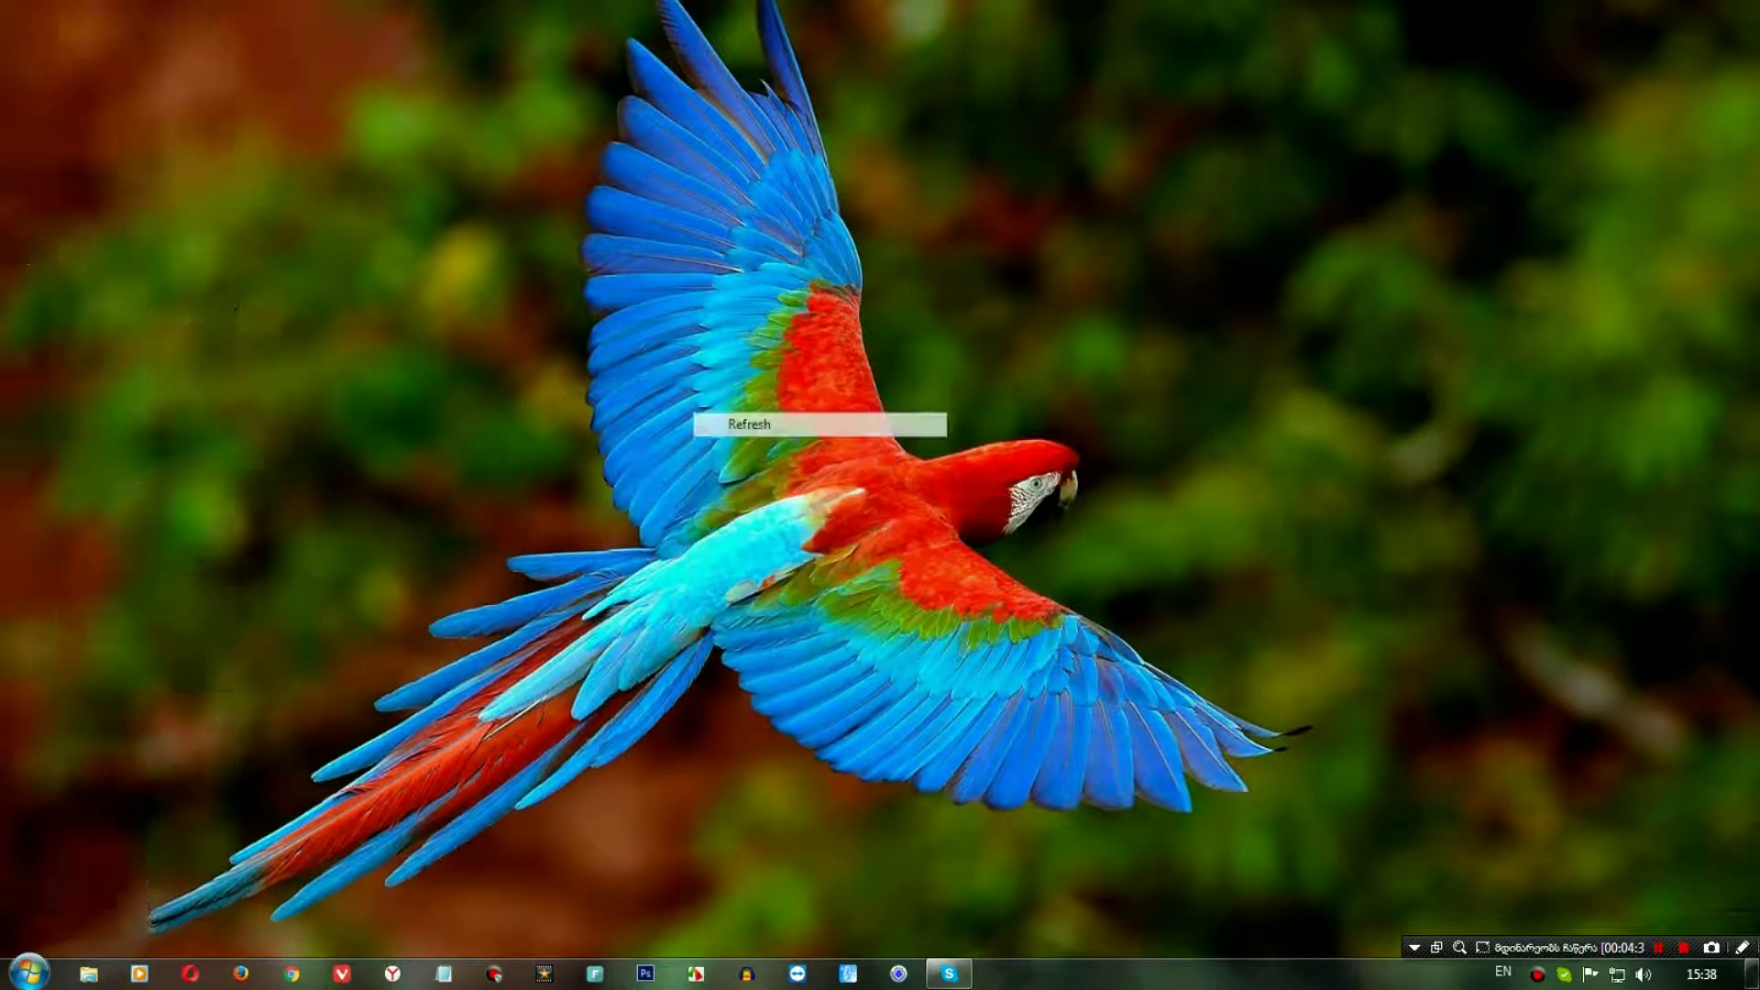